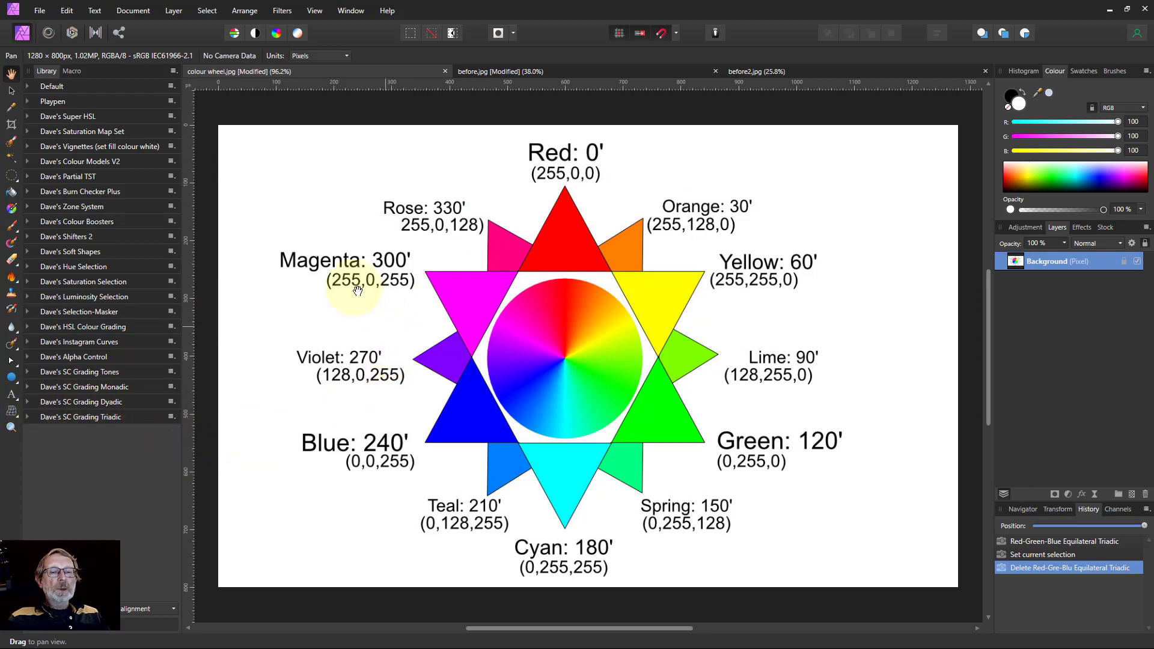
Step: Expand the SC Grading Triadic category and scroll through its Equilateral, Isosceles and Right-angled macros
left_click(27, 416)
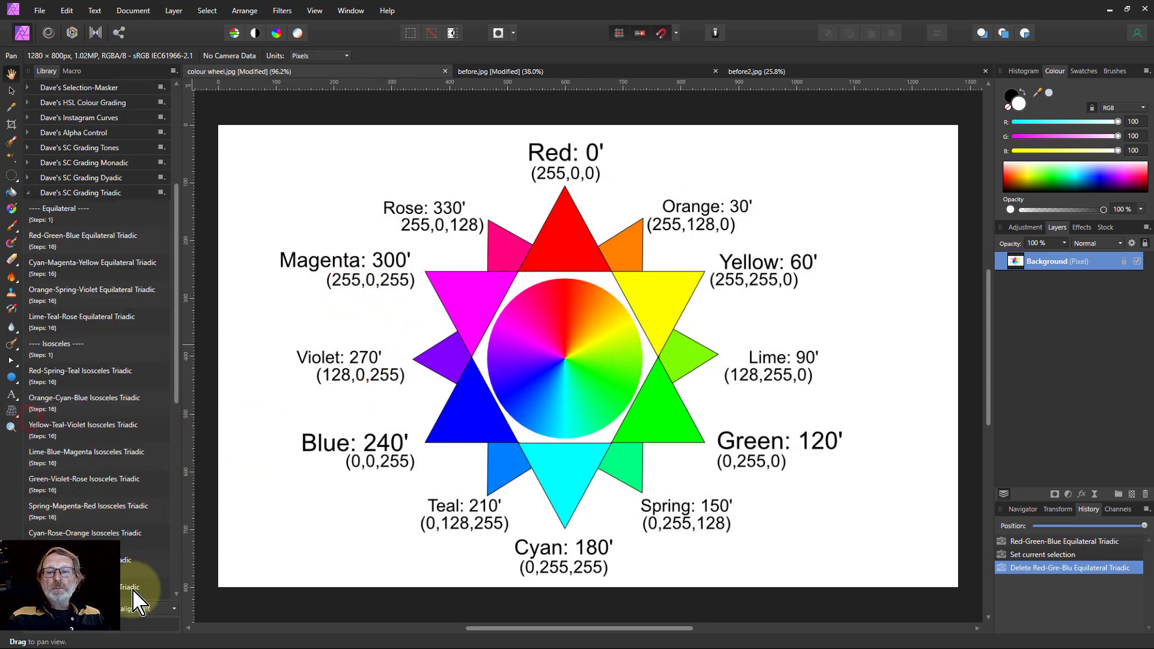
scroll(90, 247, "down", 3)
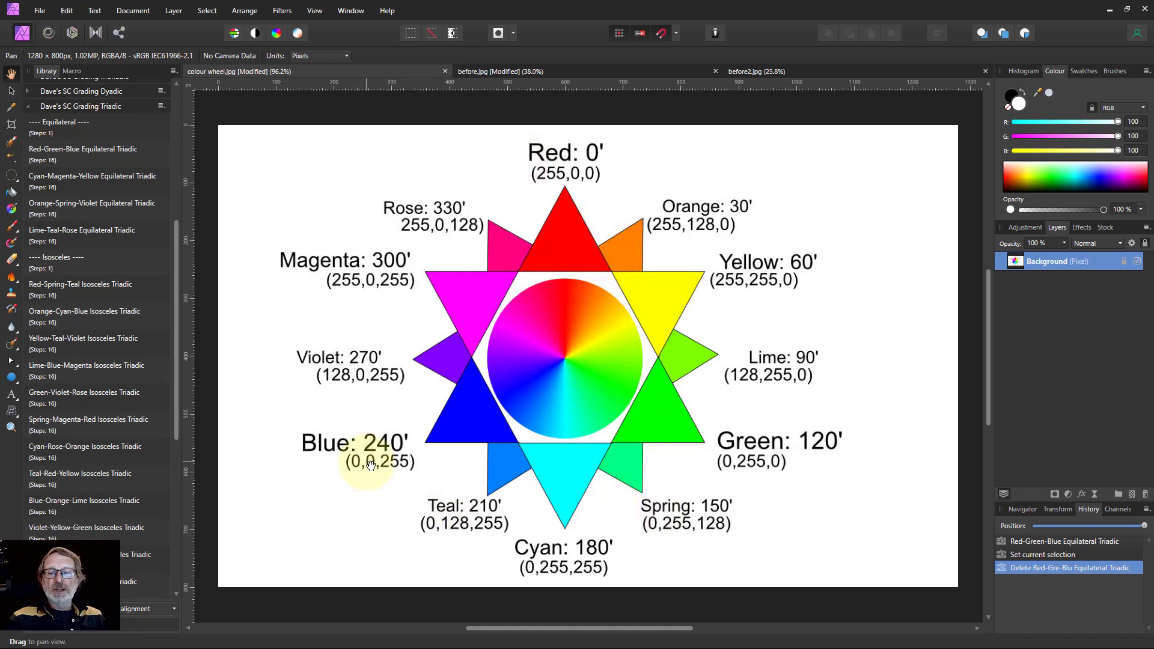
scroll(91, 517, "down", 3)
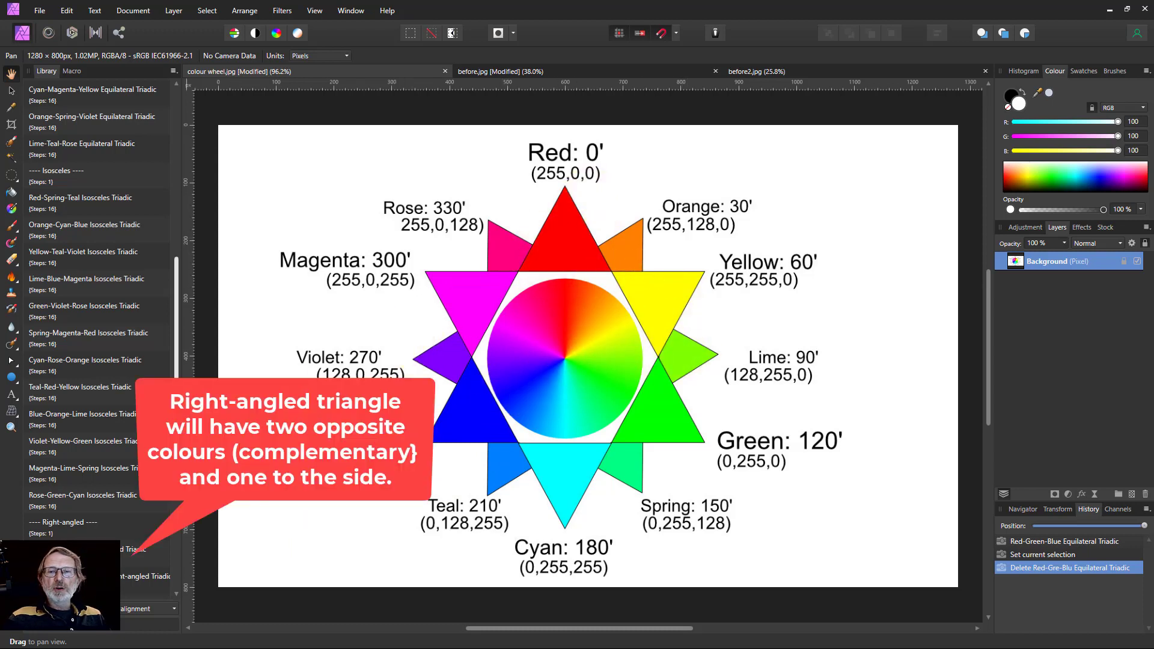
scroll(177, 361, "up", 6)
scroll(178, 360, "down", 3)
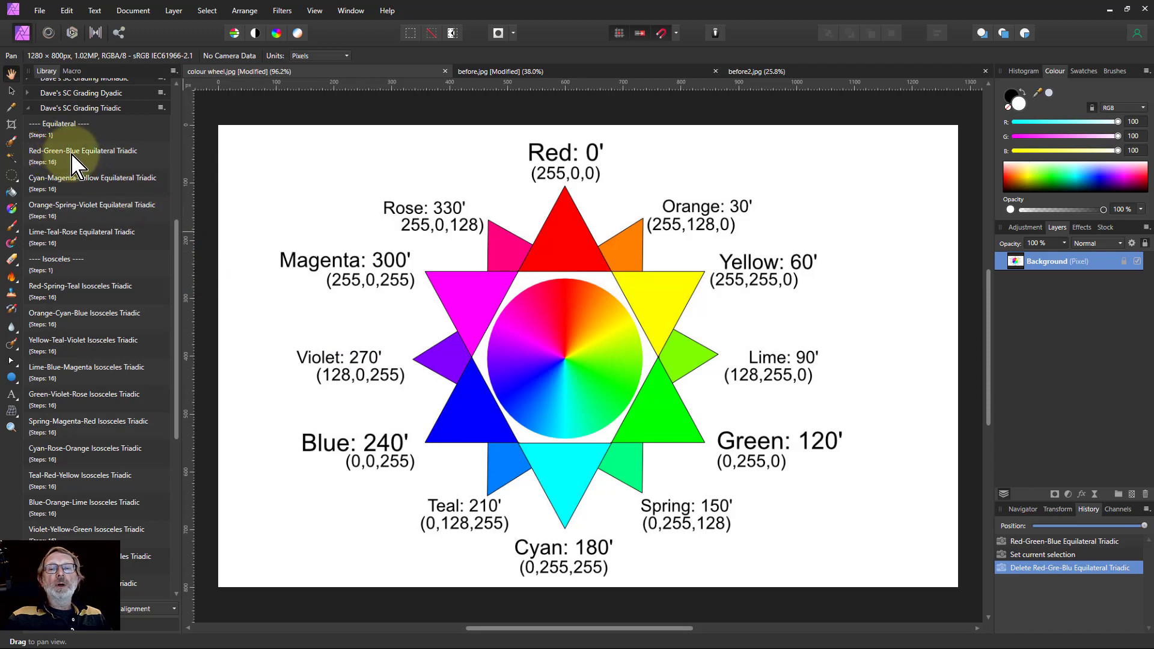
Step: Run Red-Green-Blue Equilateral Triadic, preview rotations from 93° to -143.8°, then reset Rotate to 0°
left_click(72, 157)
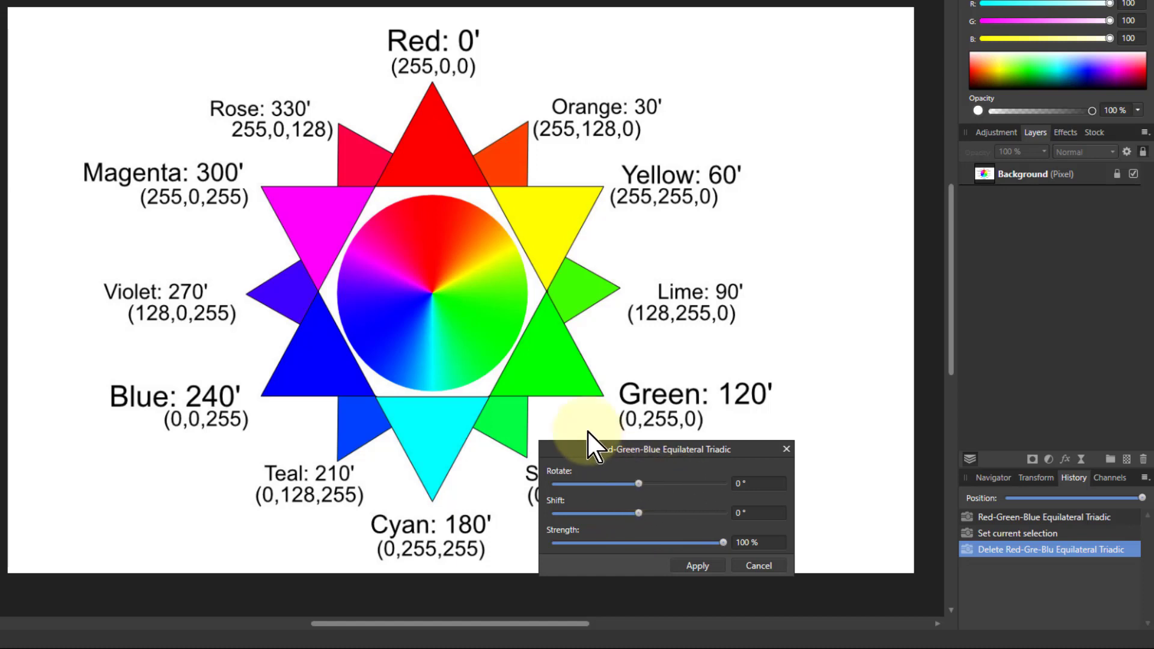
left_click(661, 484)
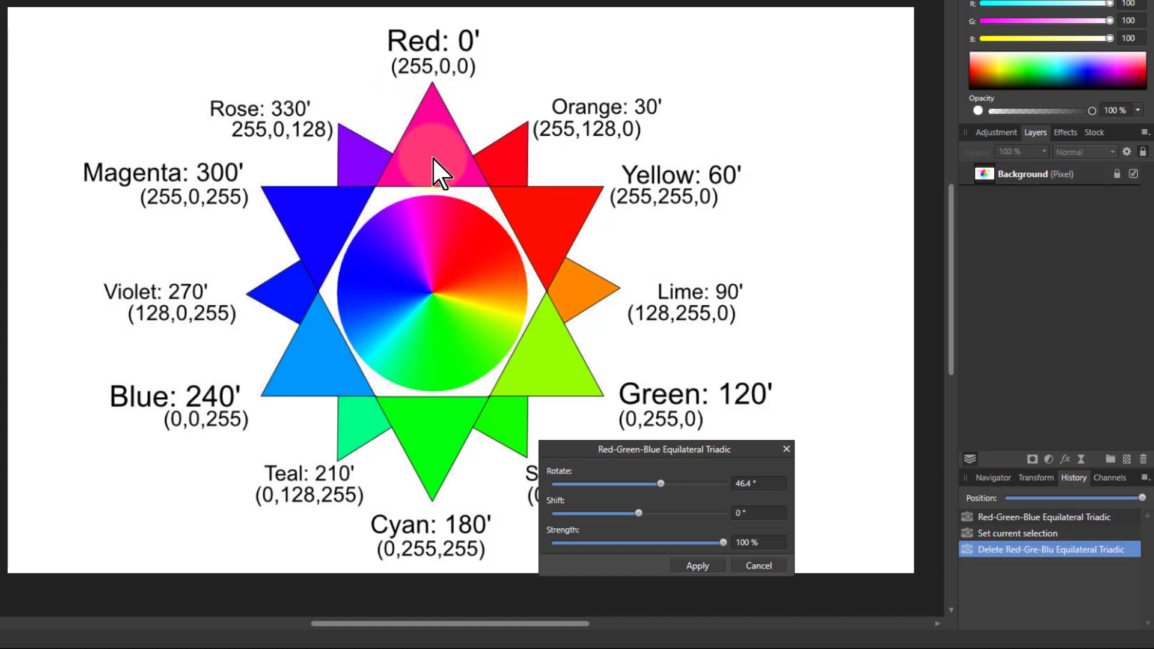
left_click(682, 485)
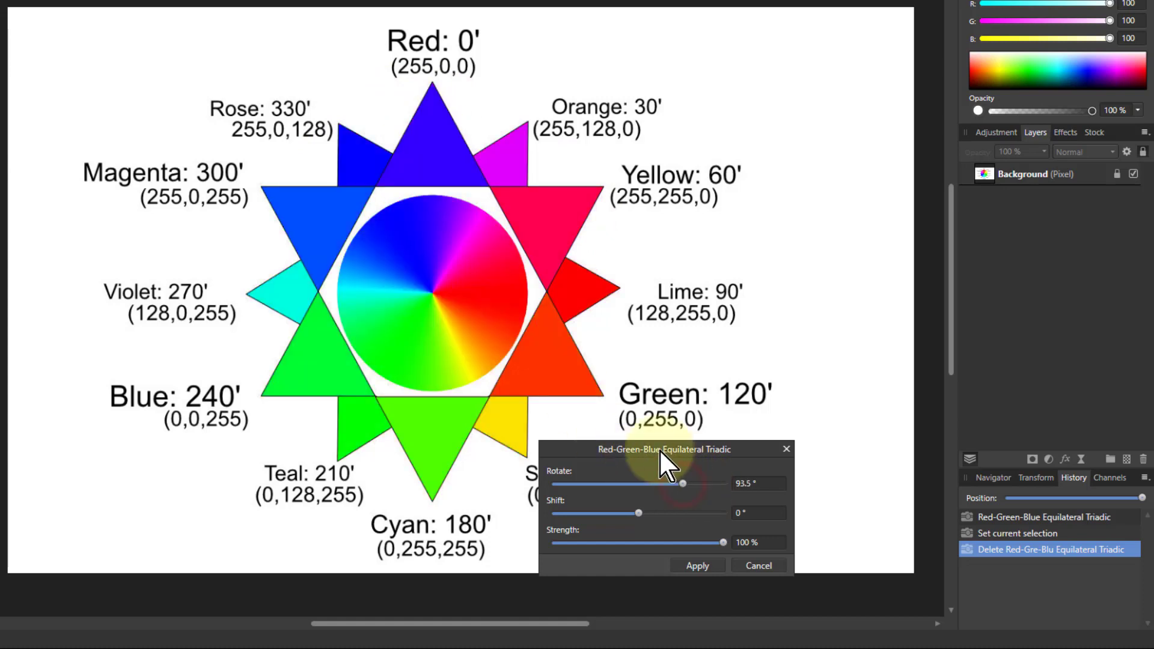
left_click(611, 484)
left_click(572, 484)
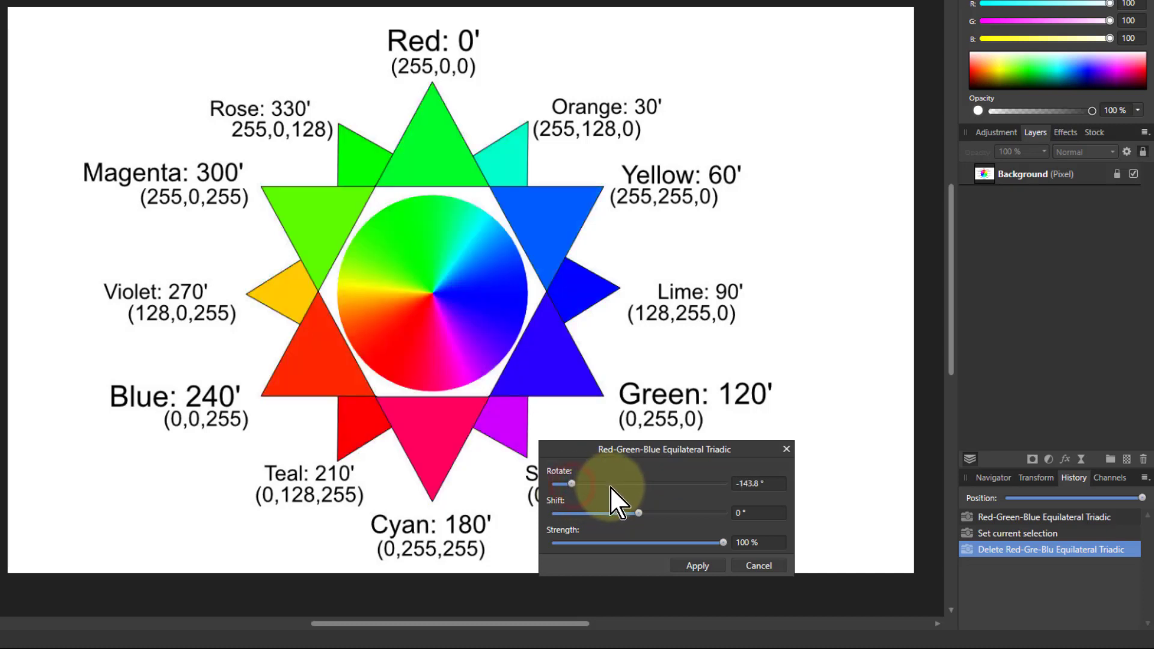
left_click_drag(571, 482, 618, 481)
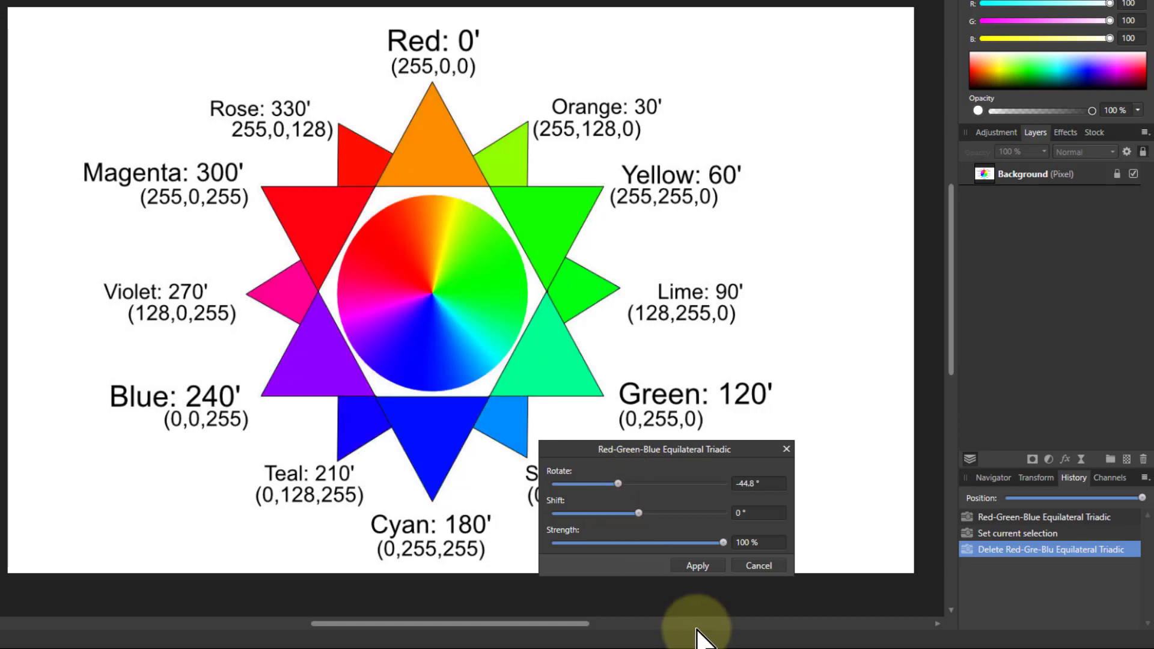
left_click(747, 482)
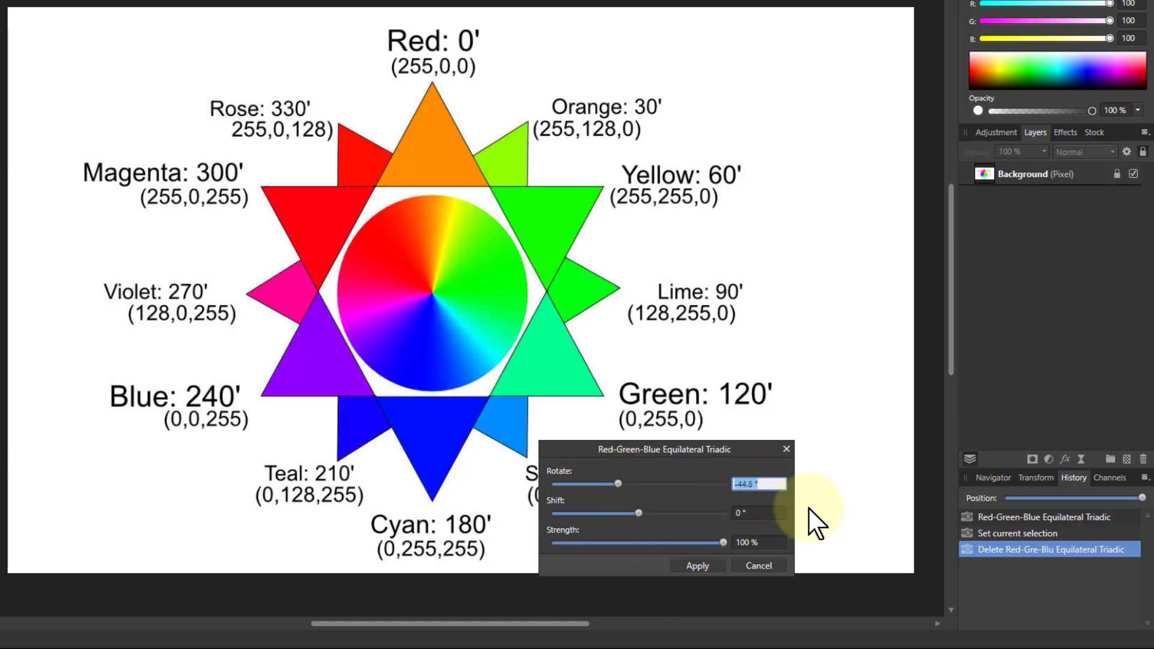
type("0")
key("Return")
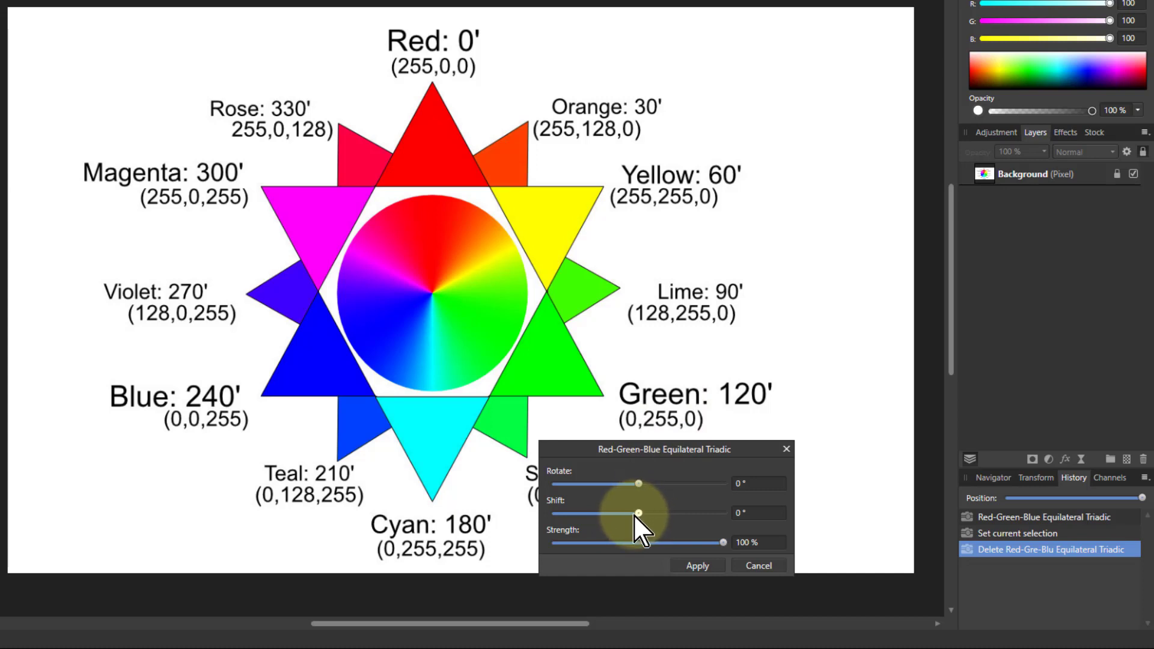
left_click(450, 244)
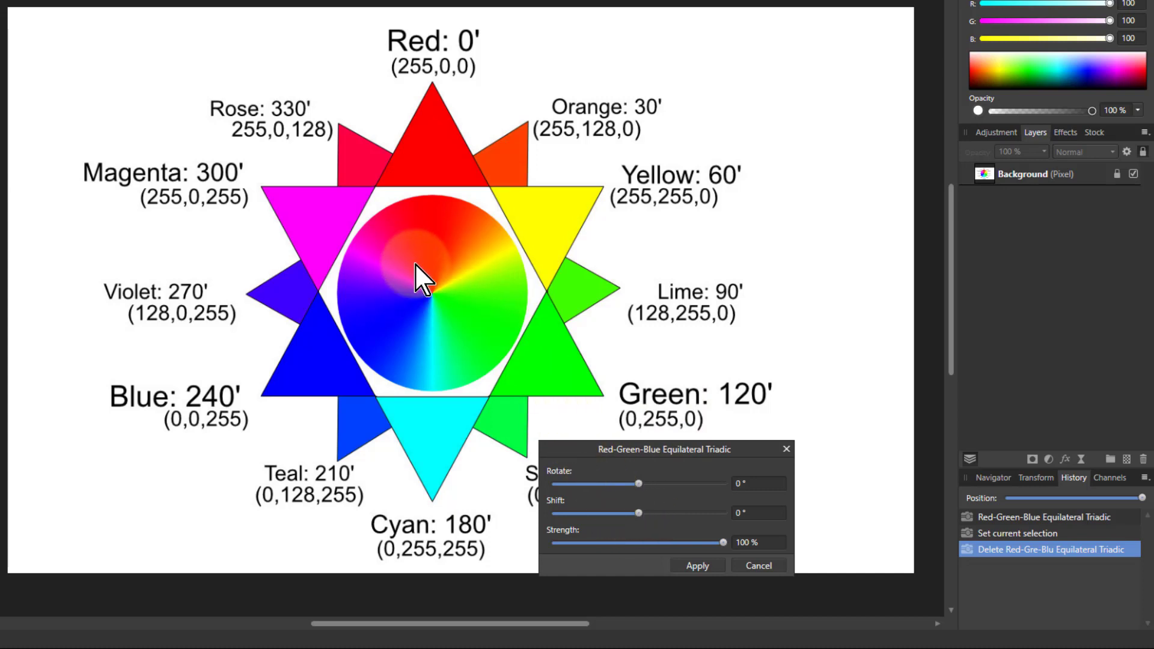
left_click(373, 243)
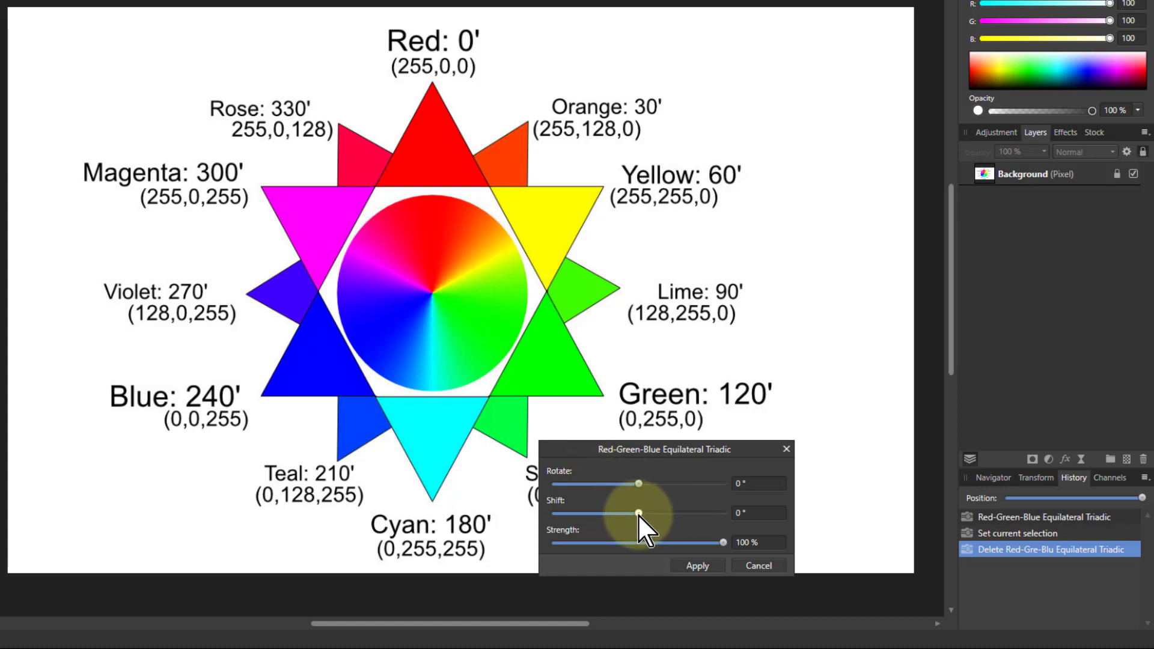
left_click_drag(665, 513, 662, 514)
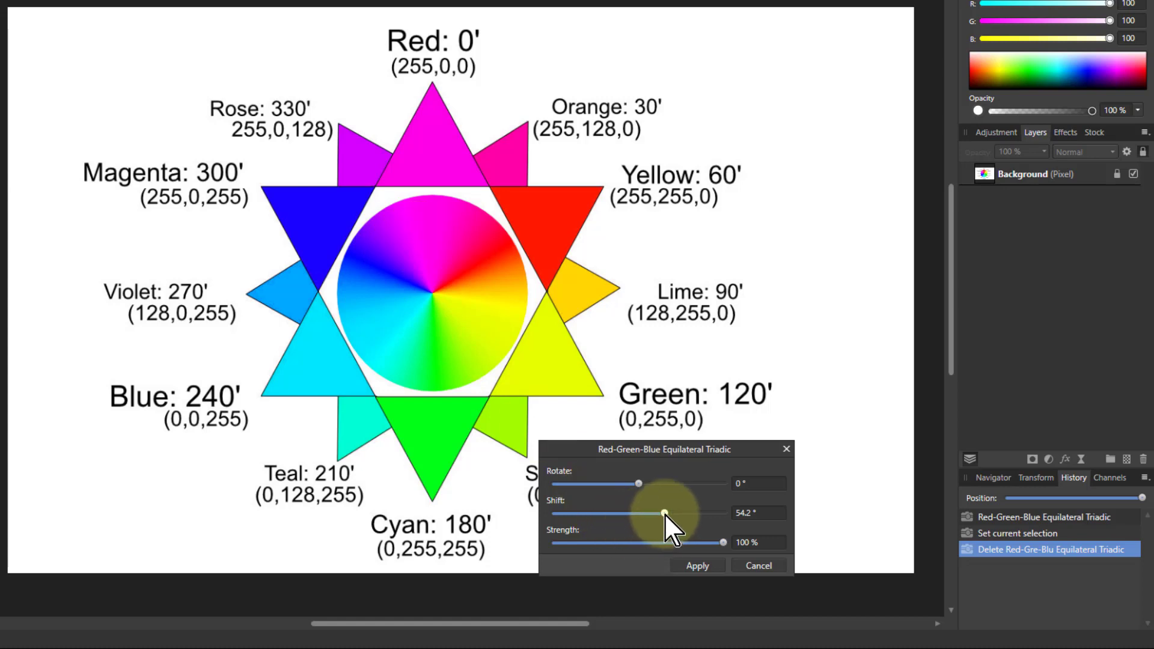
left_click_drag(691, 512, 696, 512)
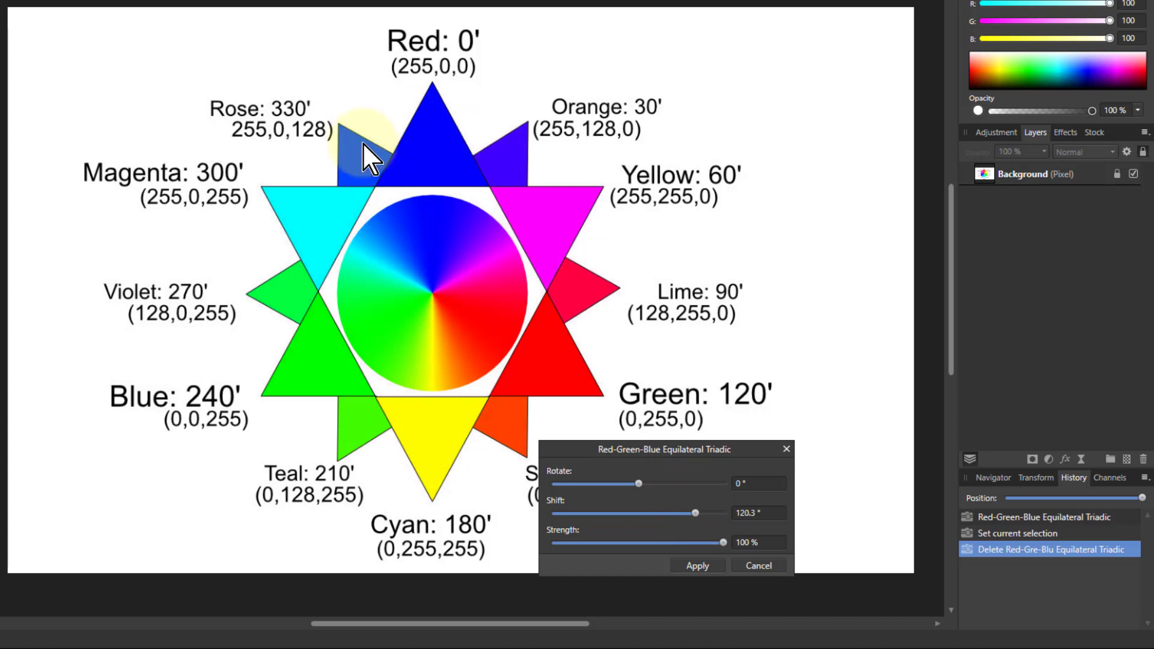
left_click(638, 514)
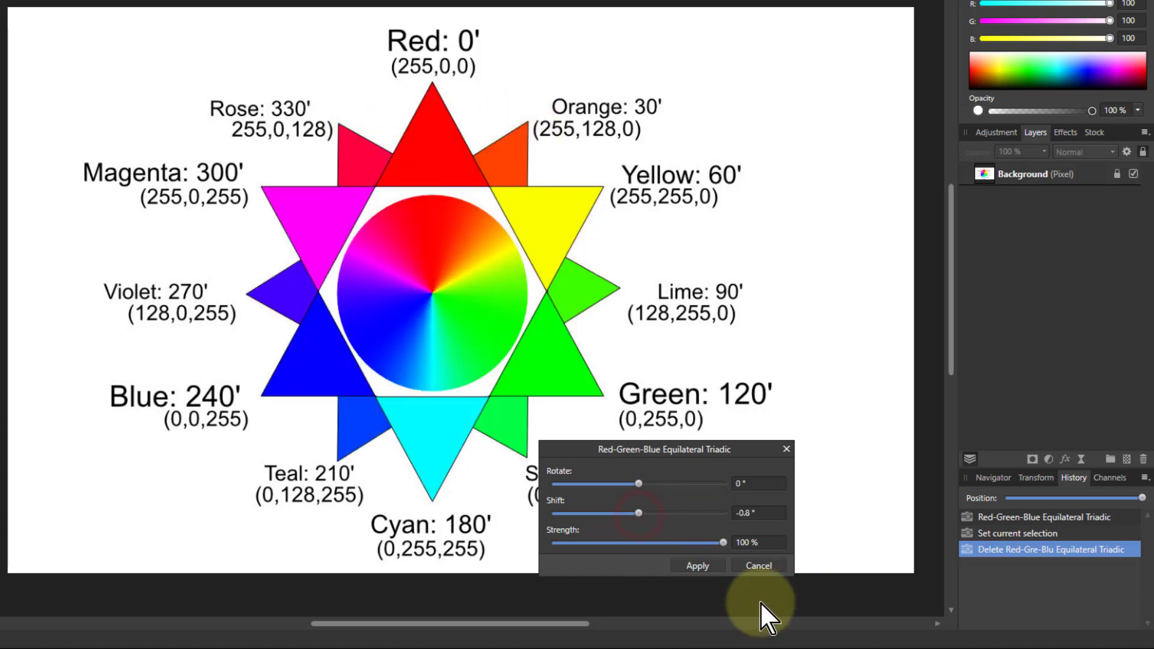
left_click(757, 515)
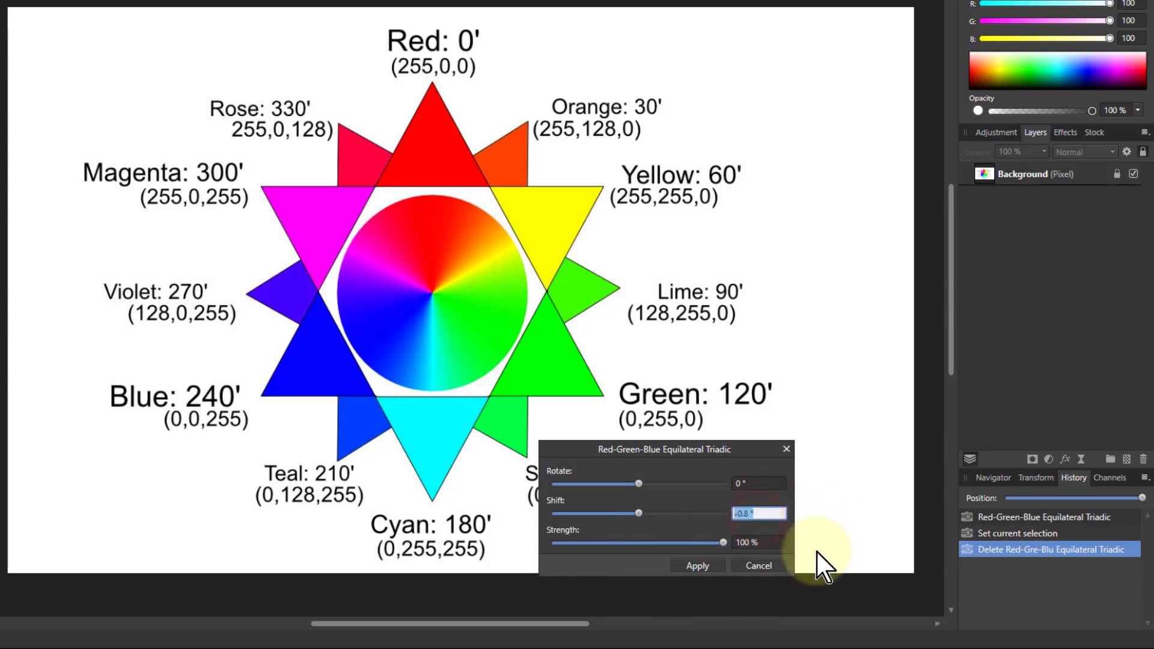
type("0")
key("Return")
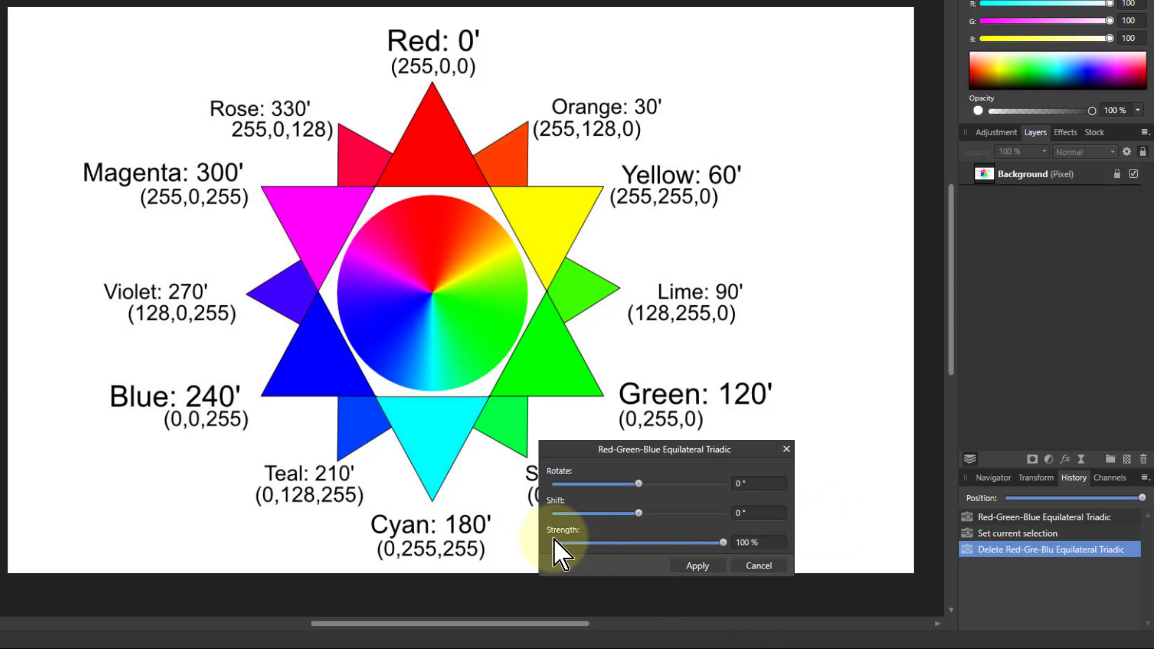
left_click(621, 543)
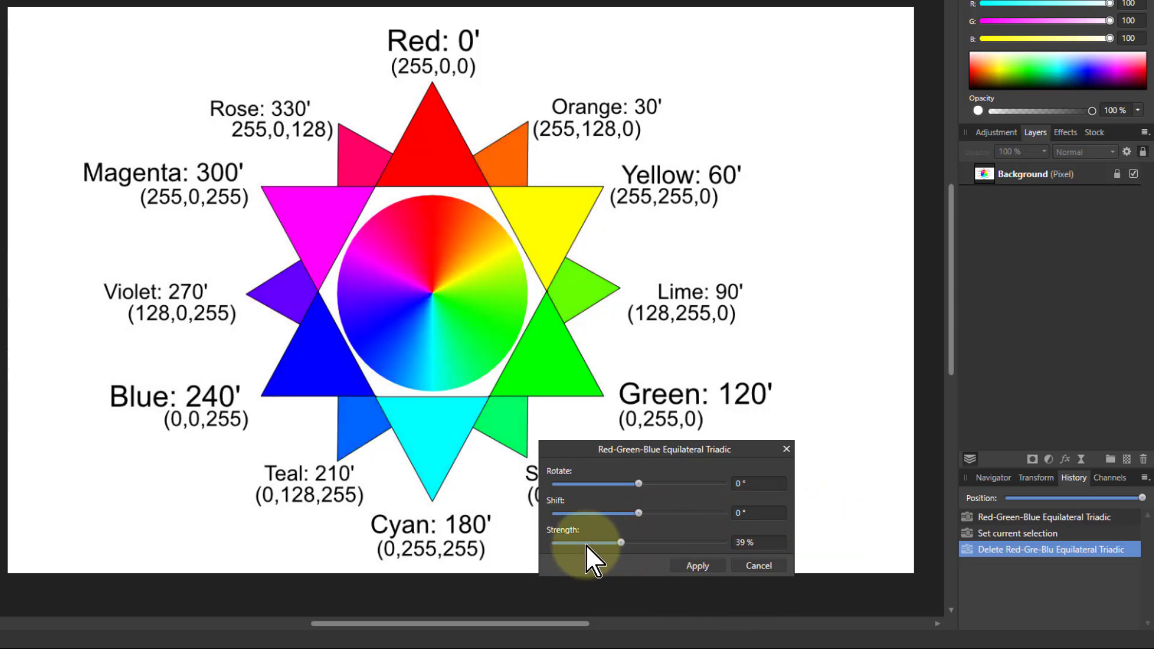
left_click(693, 543)
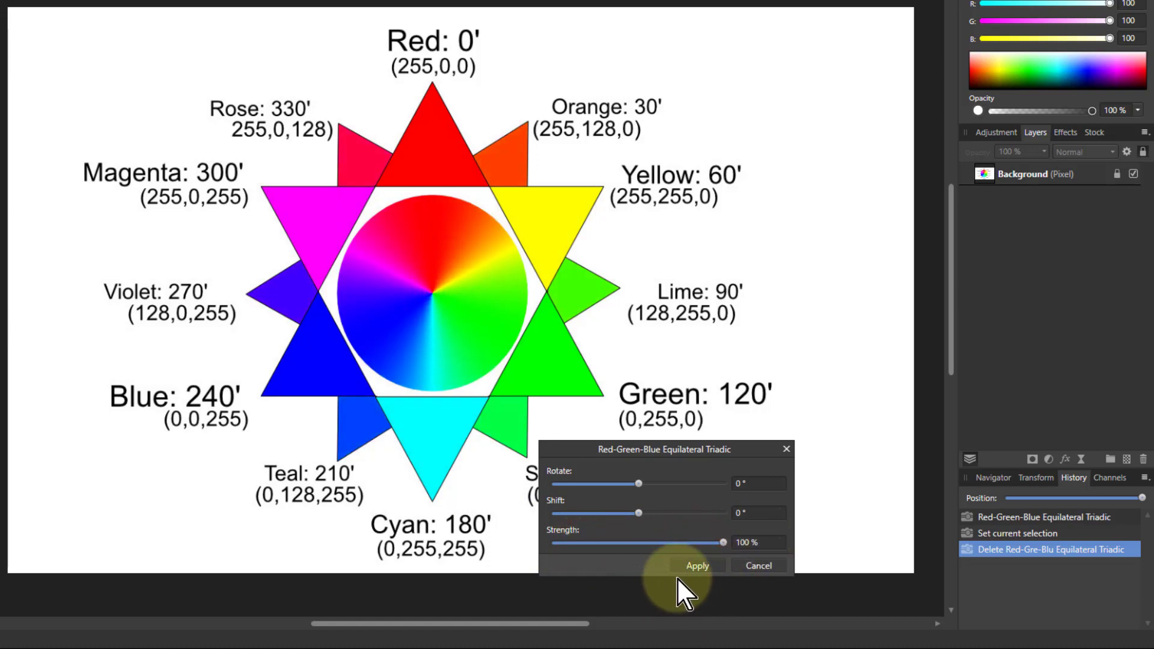
Step: Apply the triadic macro and inspect its Rotate, Shift and Grade (leave) adjustment settings
left_click(698, 564)
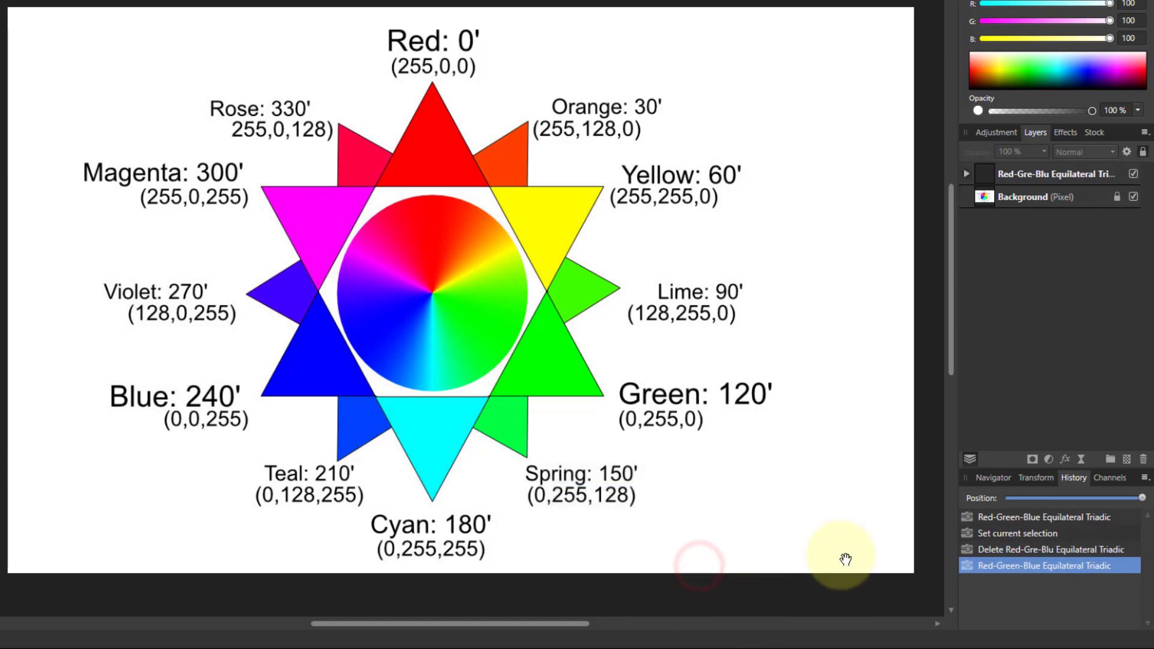
left_click(966, 174)
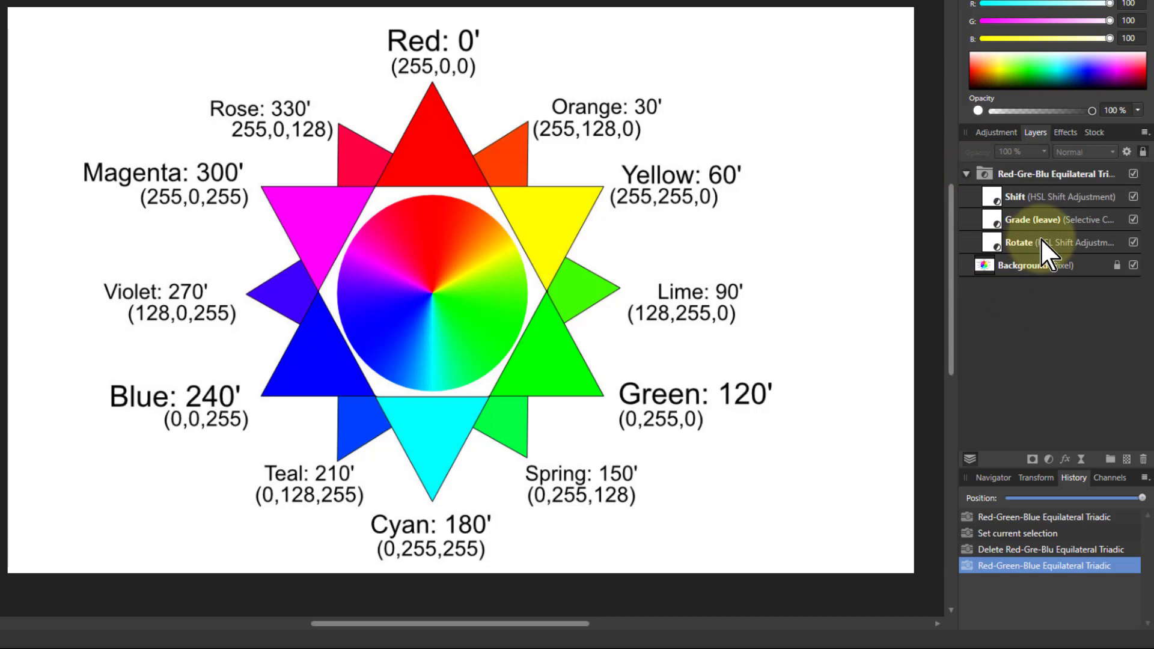
left_click(997, 243)
double_click(997, 240)
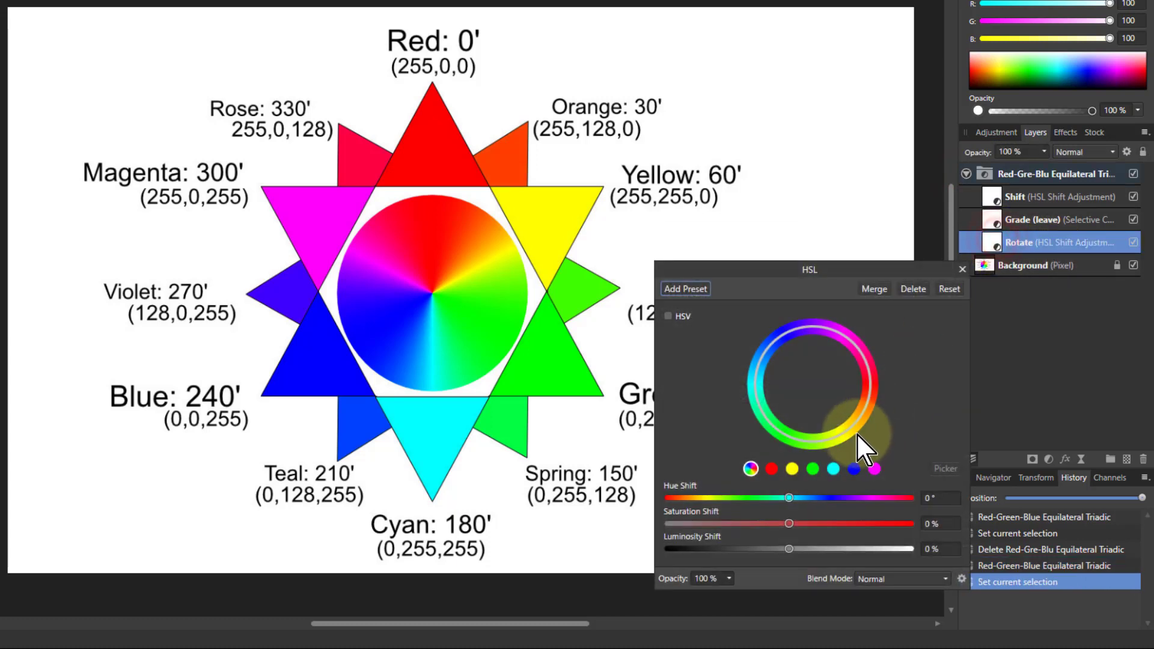
left_click(962, 270)
double_click(1001, 197)
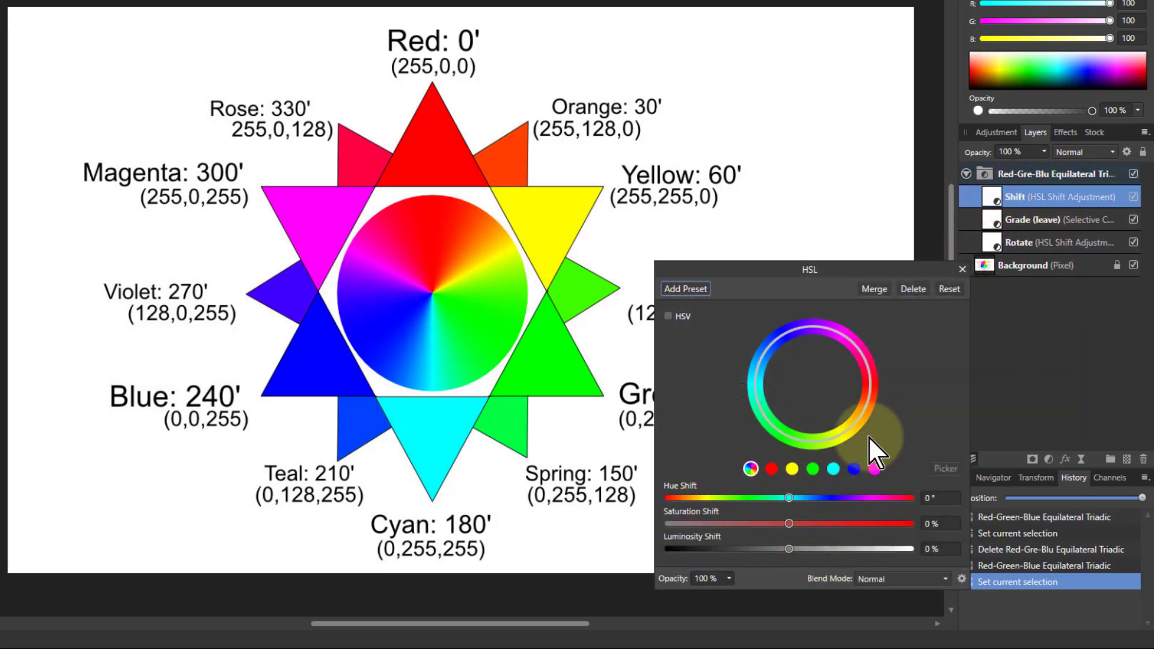
left_click(962, 270)
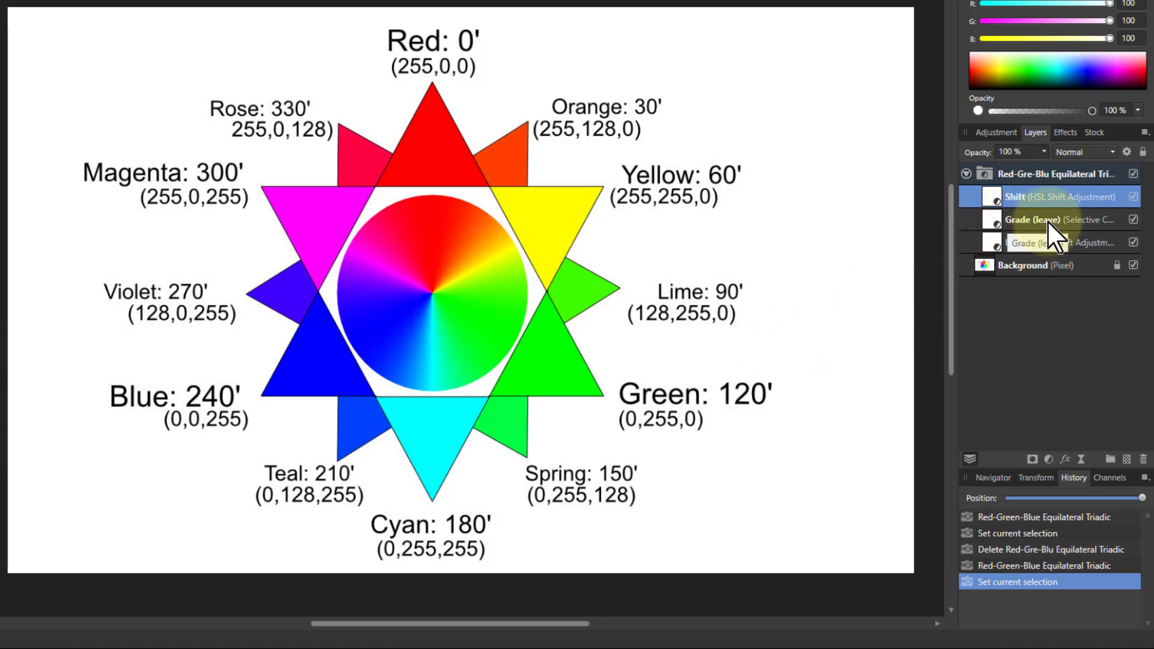
double_click(996, 222)
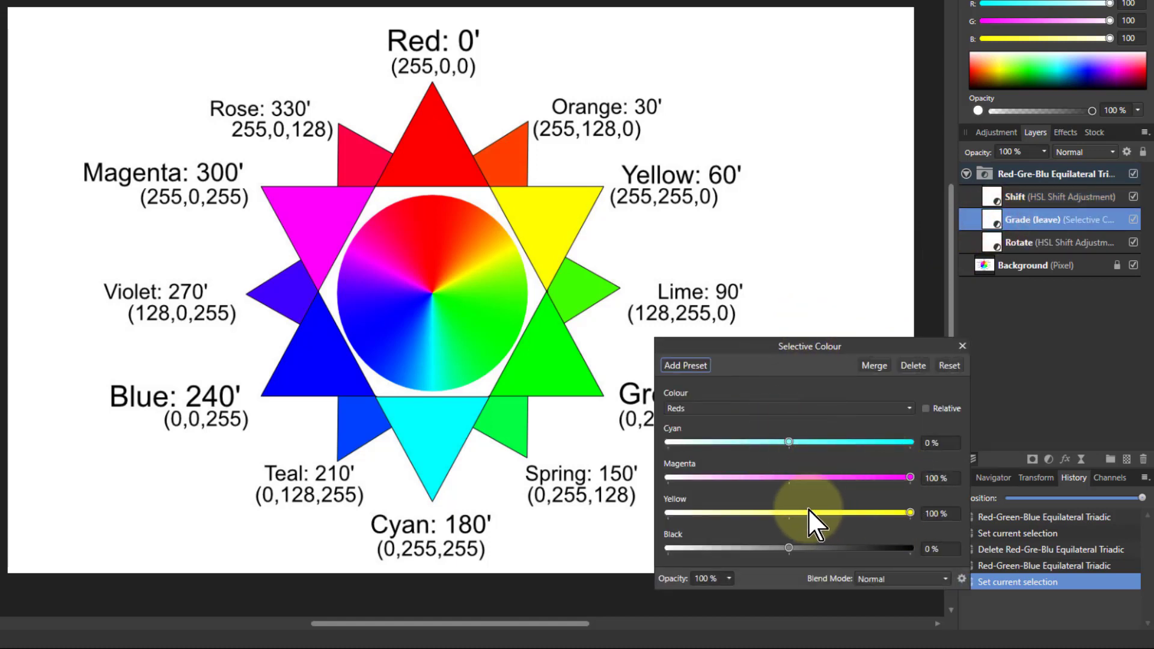
left_click(962, 346)
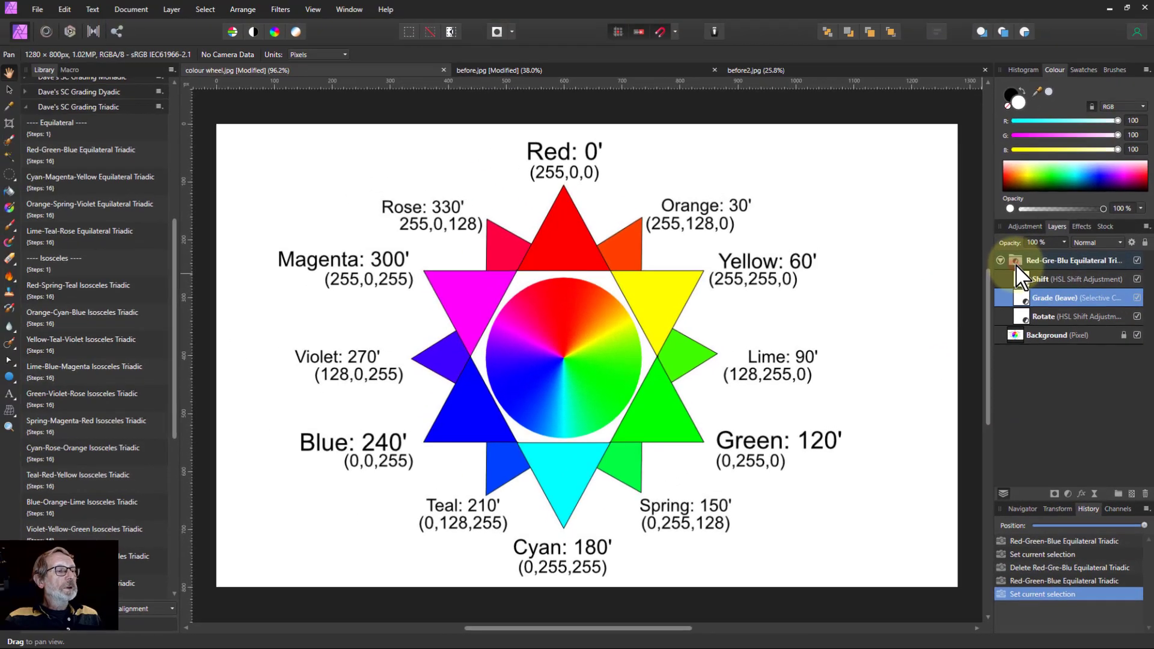
Step: Delete the Red-Gre-Blu Equilateral Triadic group and rerun the Red-Green-Blue Equilateral Triadic macro
left_click(1049, 173)
key("Delete")
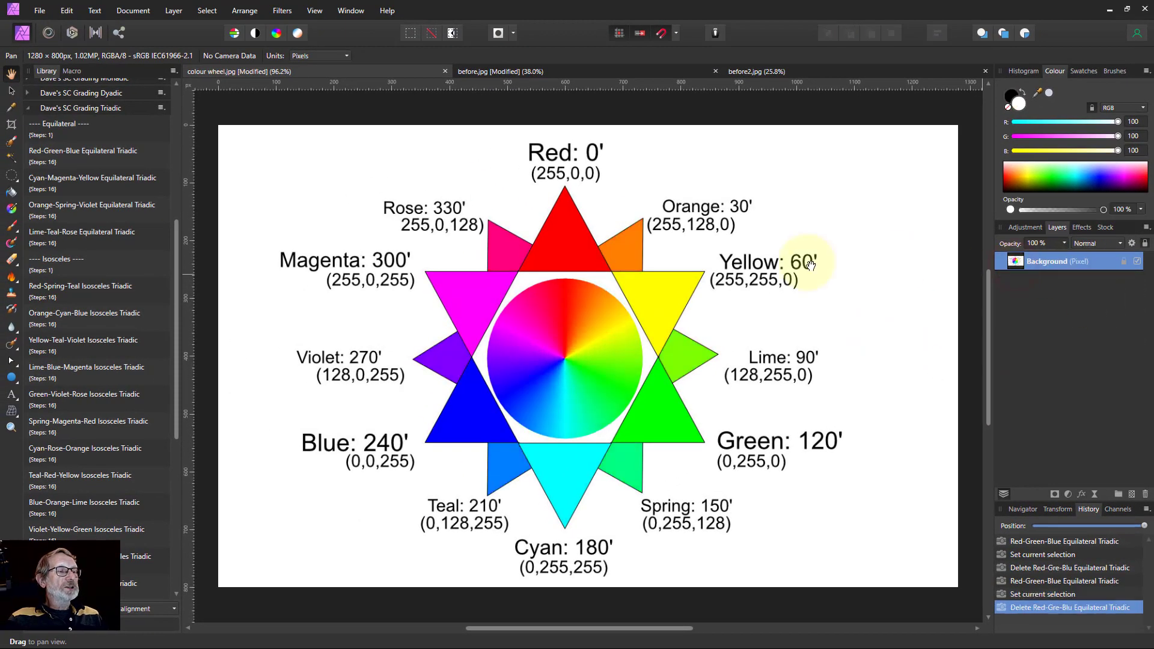
left_click(60, 161)
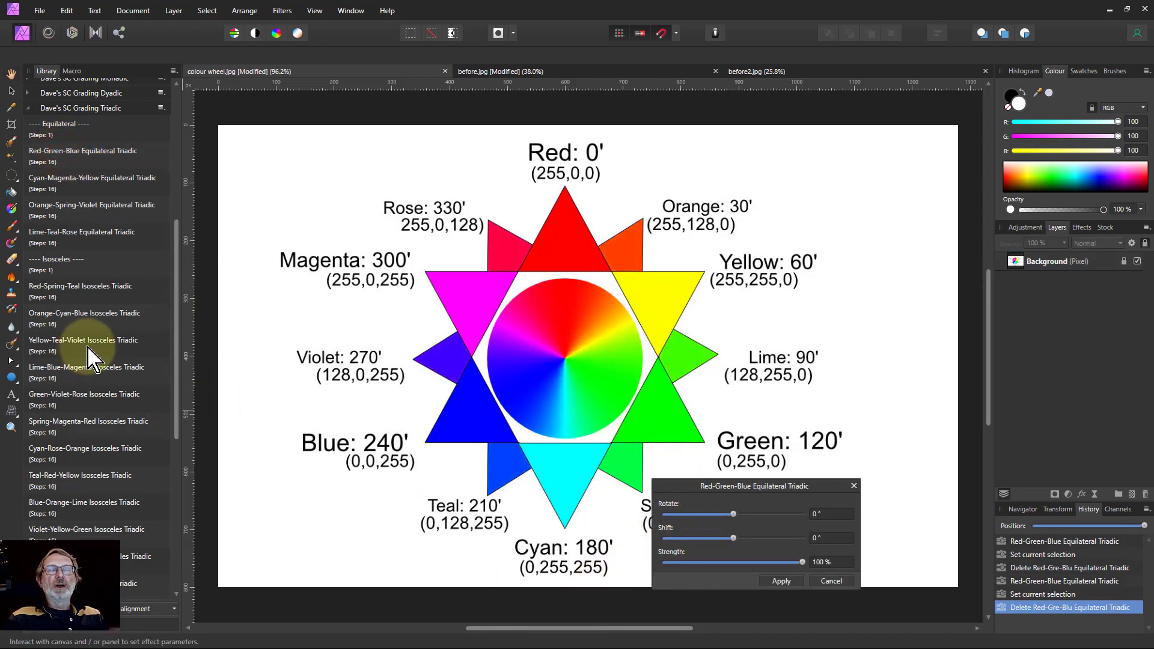
Step: Preview Cyan-Magenta-Yellow, Orange-Spring-Violet, then Red-Spring-Teal Isosceles Triadic grades on the colour wheel
left_click(106, 180)
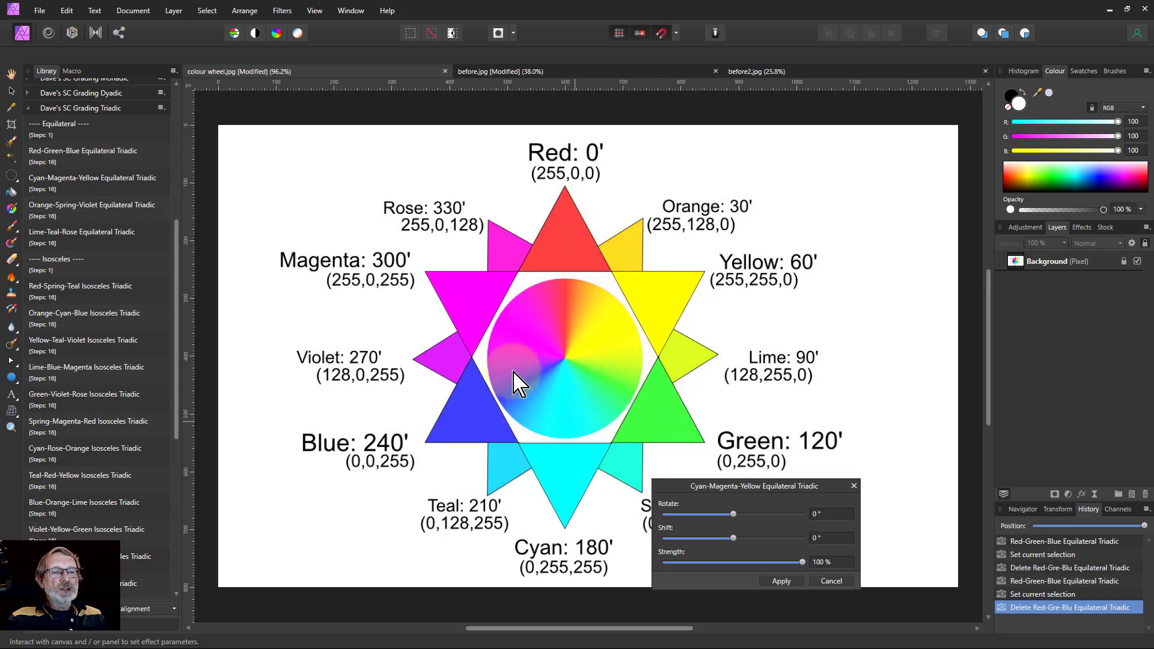
left_click(66, 209)
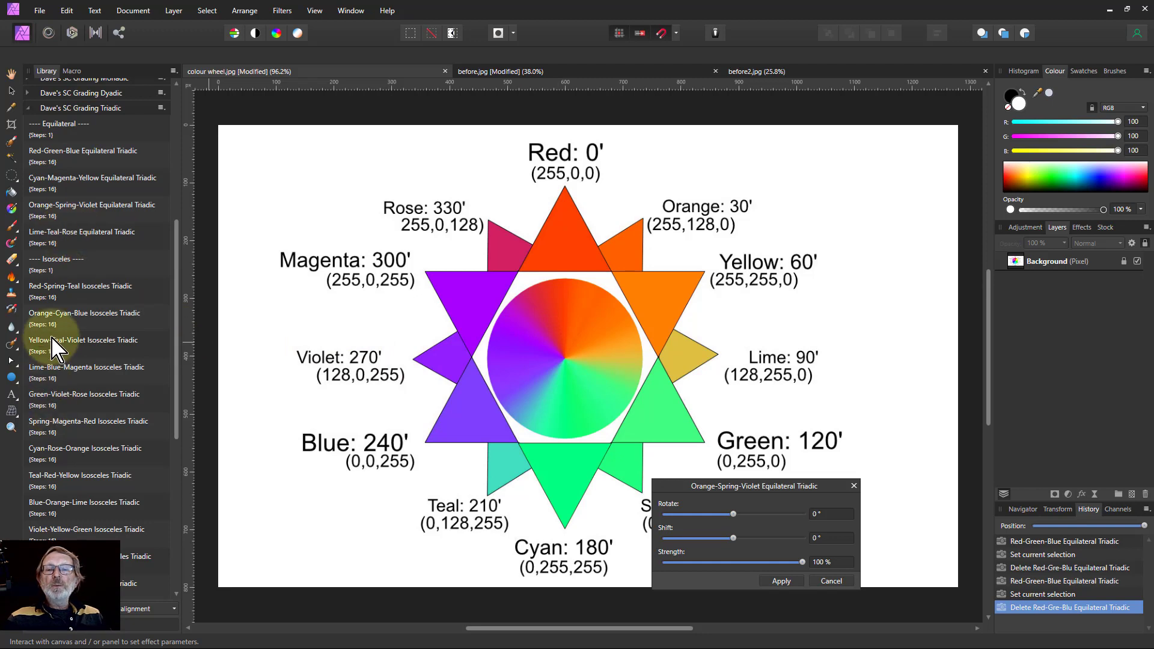
left_click(62, 290)
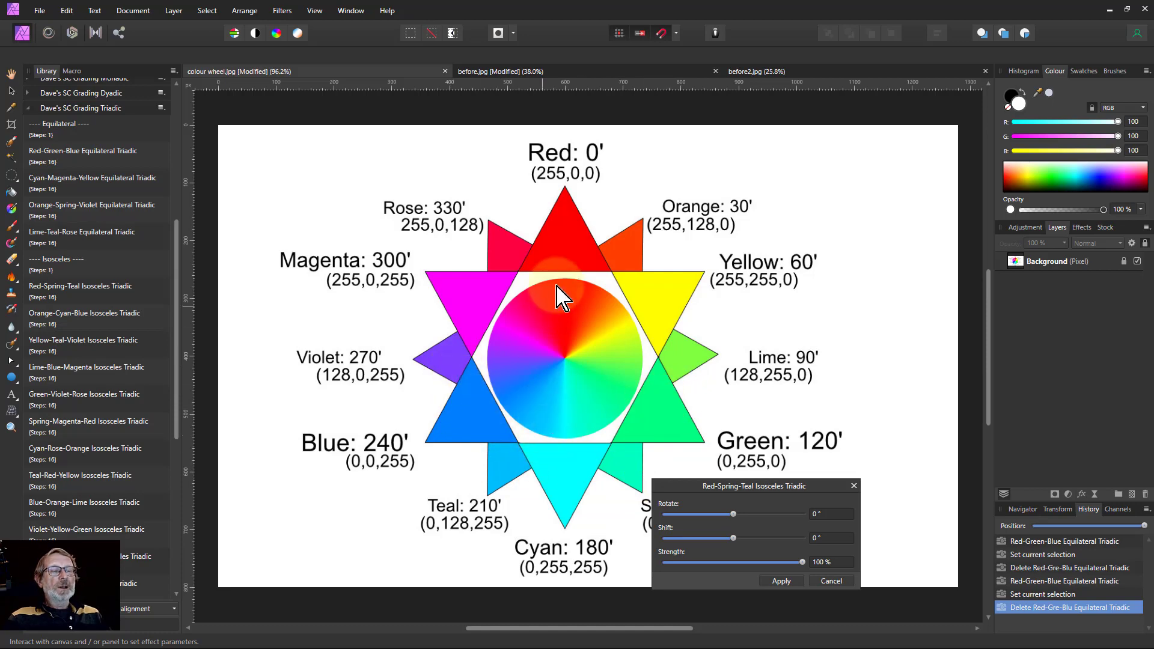
Step: On before.jpg, preview the Red-Green-Blue Equilateral Triadic grade at 38% strength
left_click(569, 72)
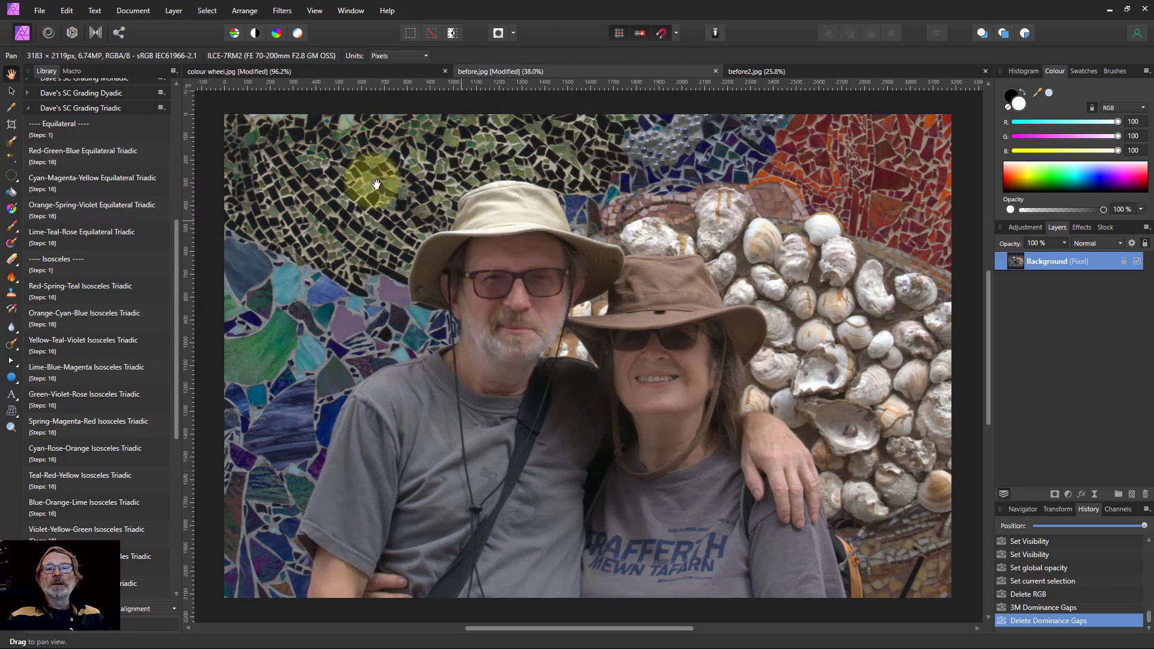
left_click(73, 158)
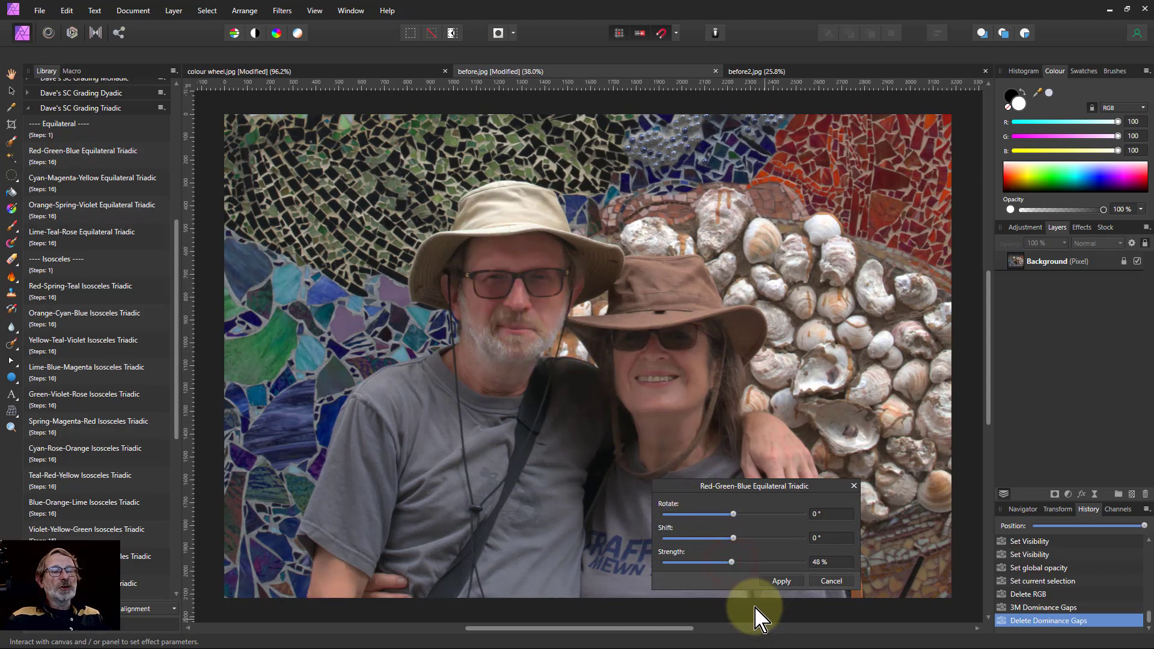
left_click_drag(718, 568, 717, 563)
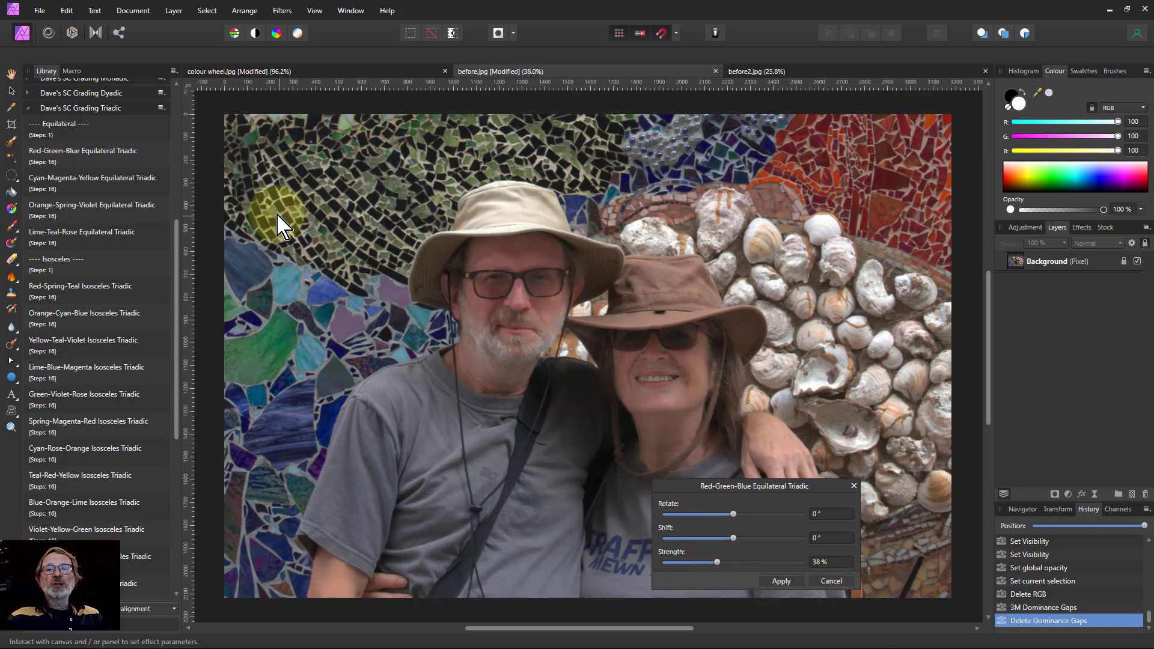
Step: Preview Cyan-Magenta-Yellow Equilateral Triadic, lowering strength then returning it to 100%
left_click(66, 190)
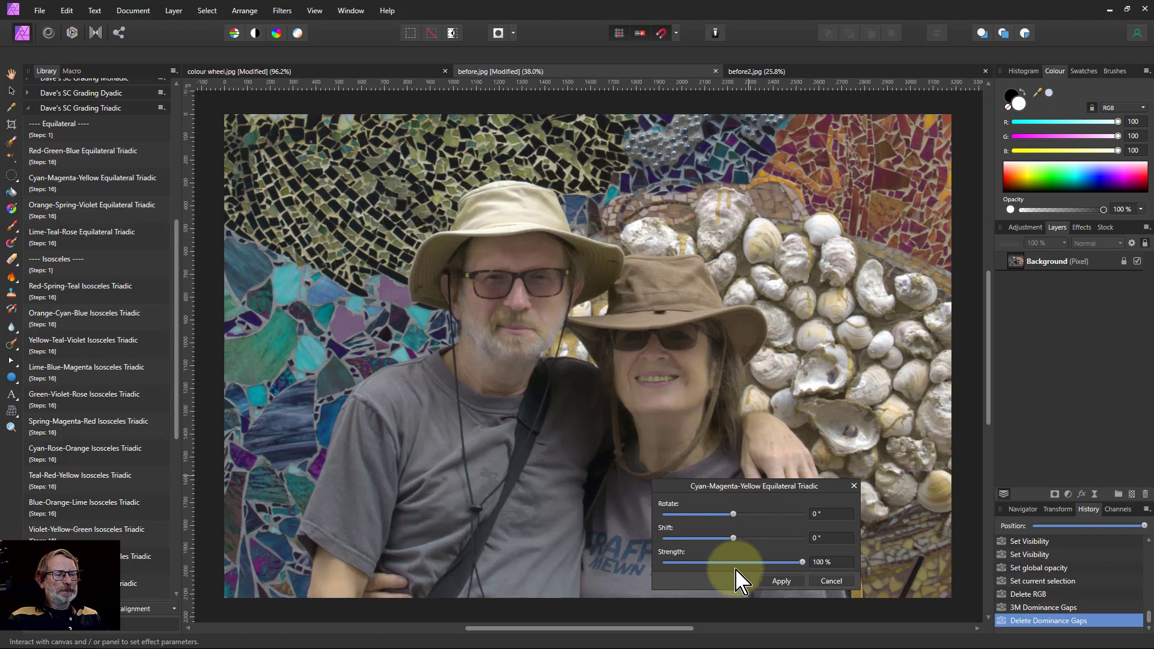
left_click(755, 563)
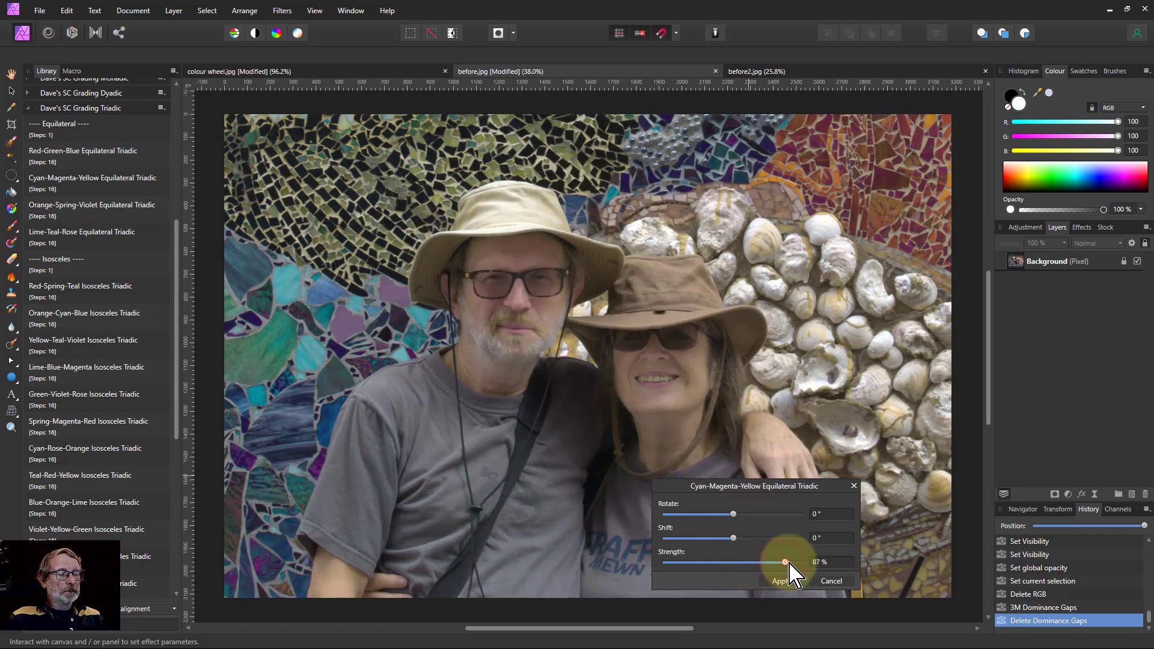
left_click_drag(785, 562, 805, 563)
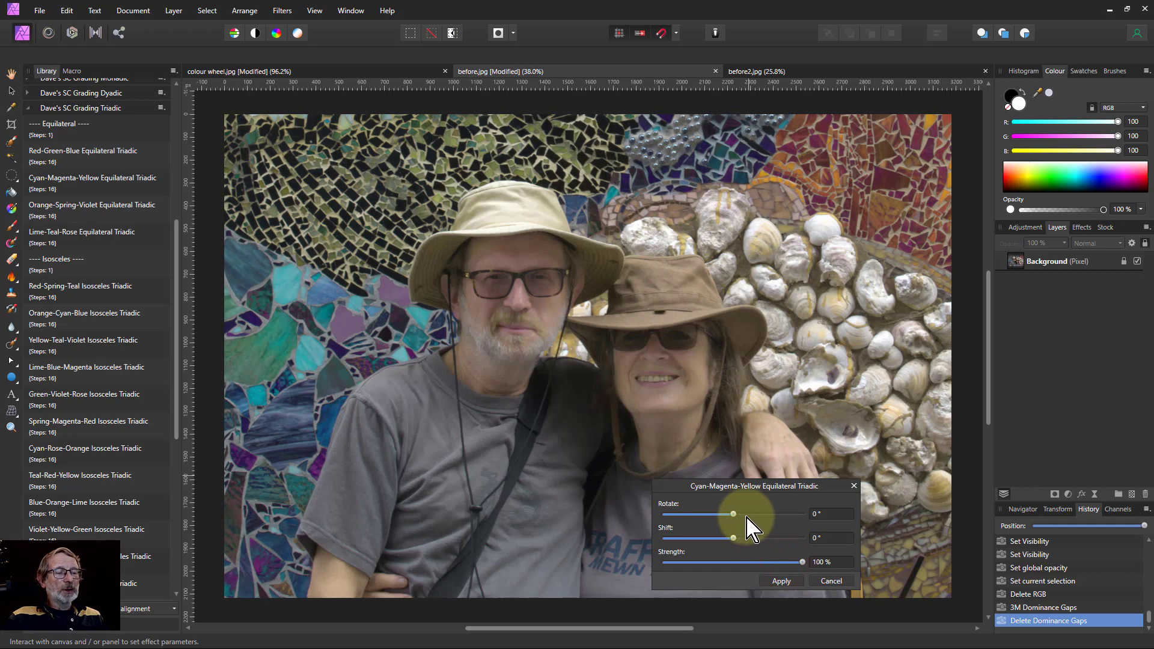
Step: Try rotation near -0.8° and shift 19.7°, then preview Cyan-Rose-Orange Isosceles Triadic instead
left_click(747, 514)
left_click_drag(738, 516, 719, 517)
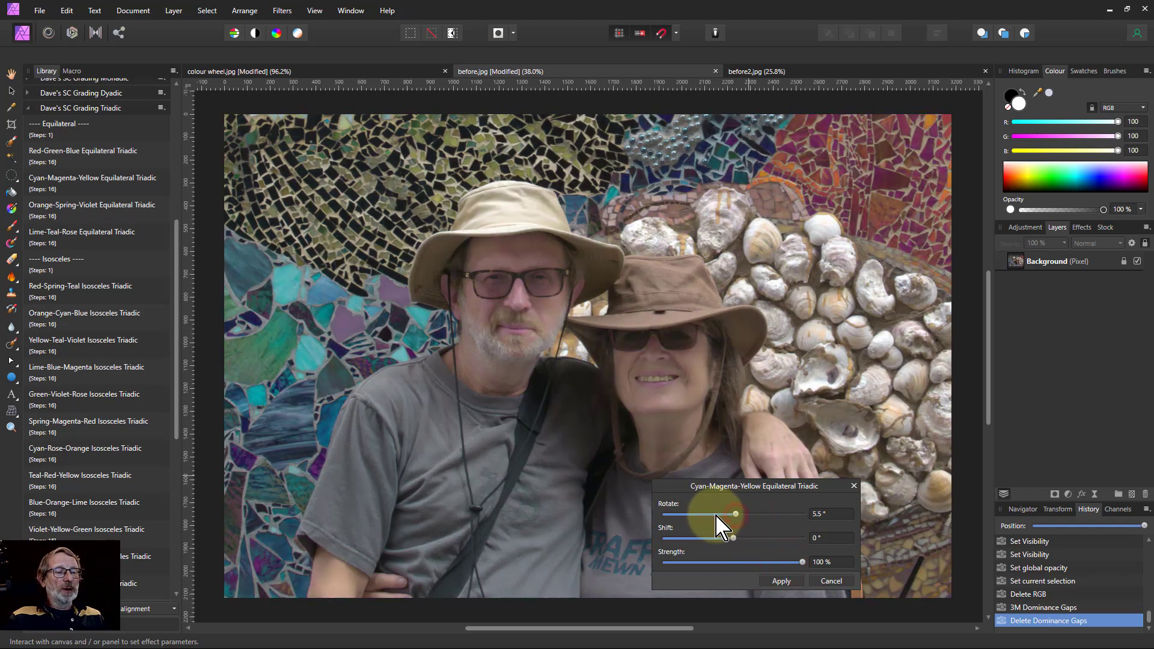
left_click(737, 515)
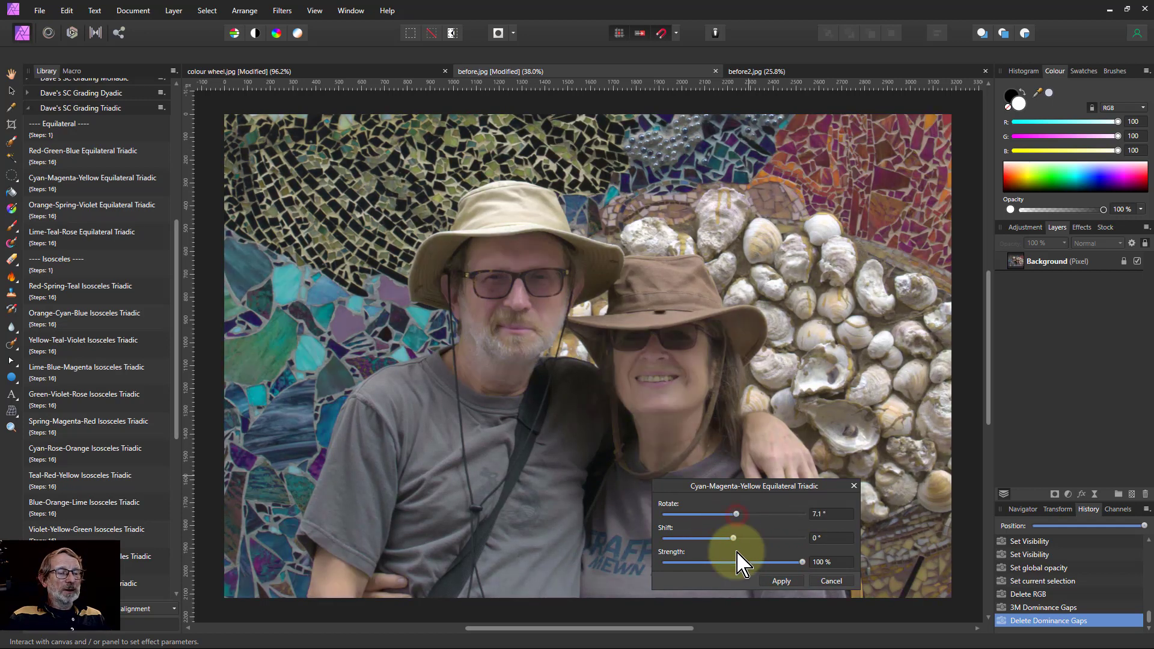
left_click_drag(734, 515, 732, 516)
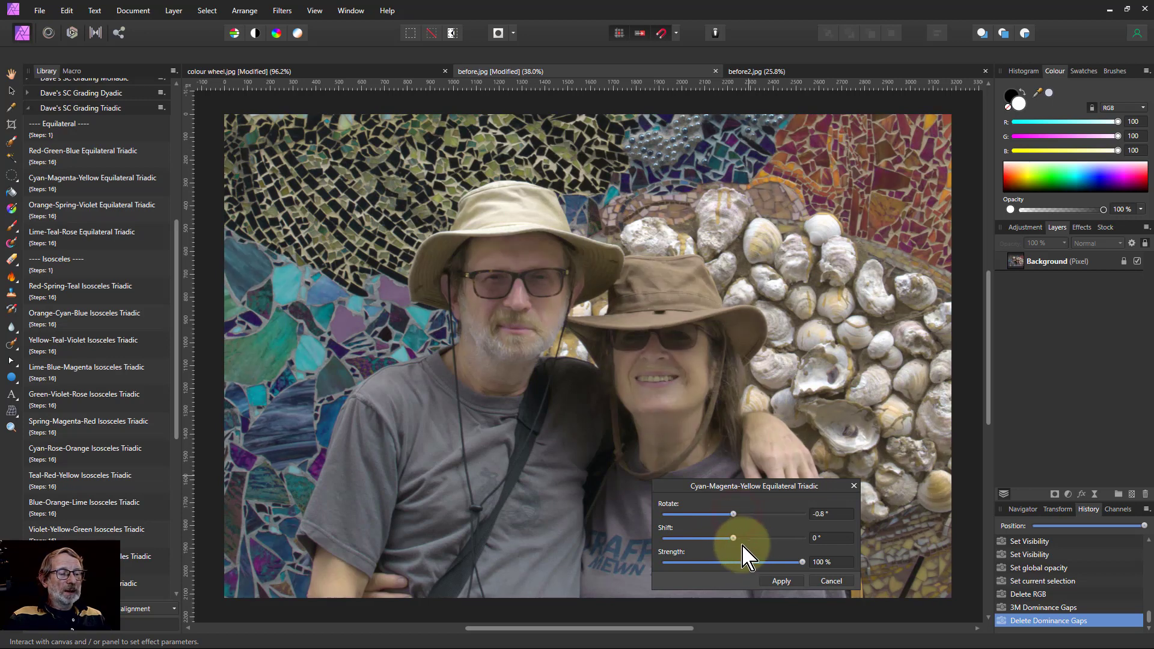
left_click(749, 539)
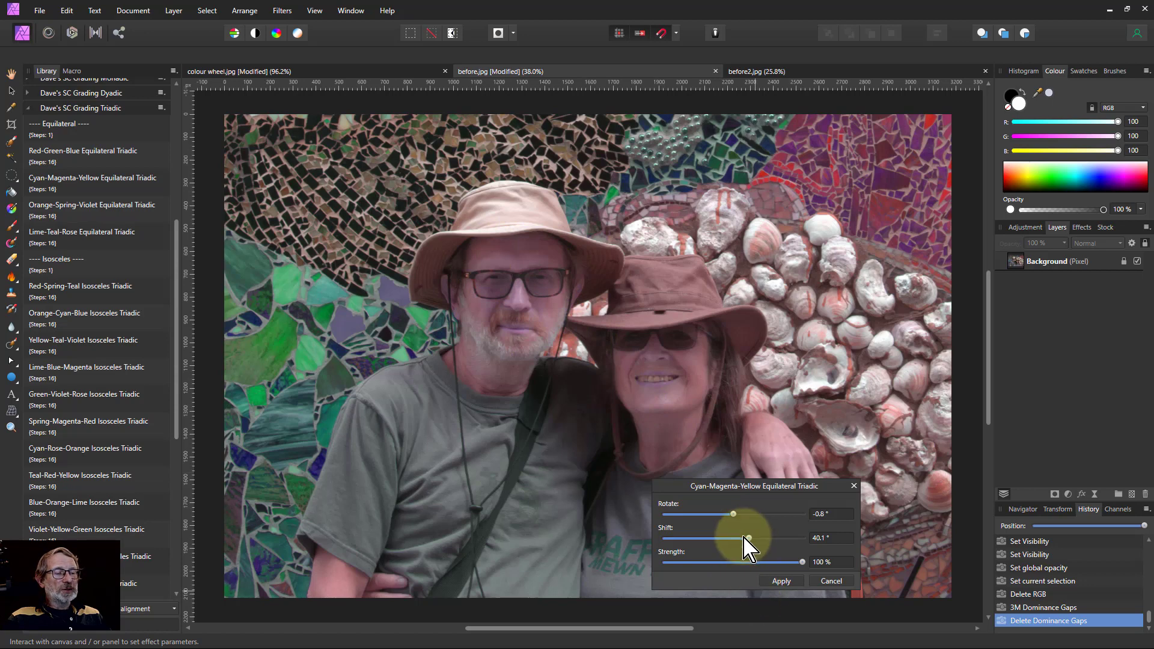
left_click_drag(742, 539, 734, 540)
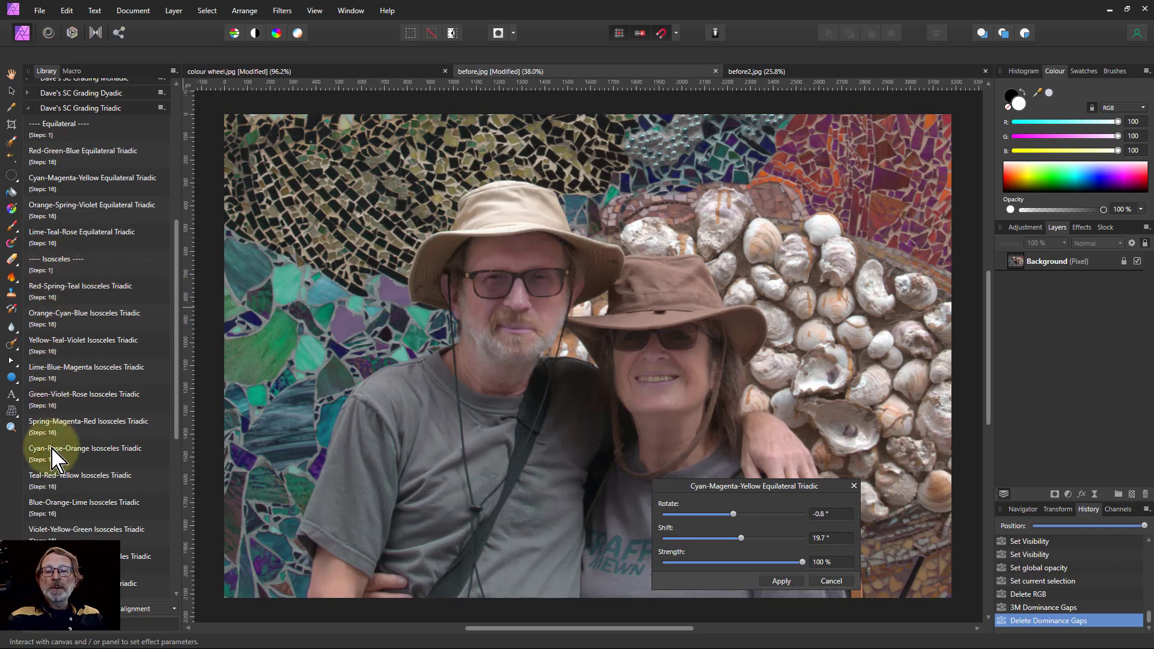
scroll(80, 427, "down", 1)
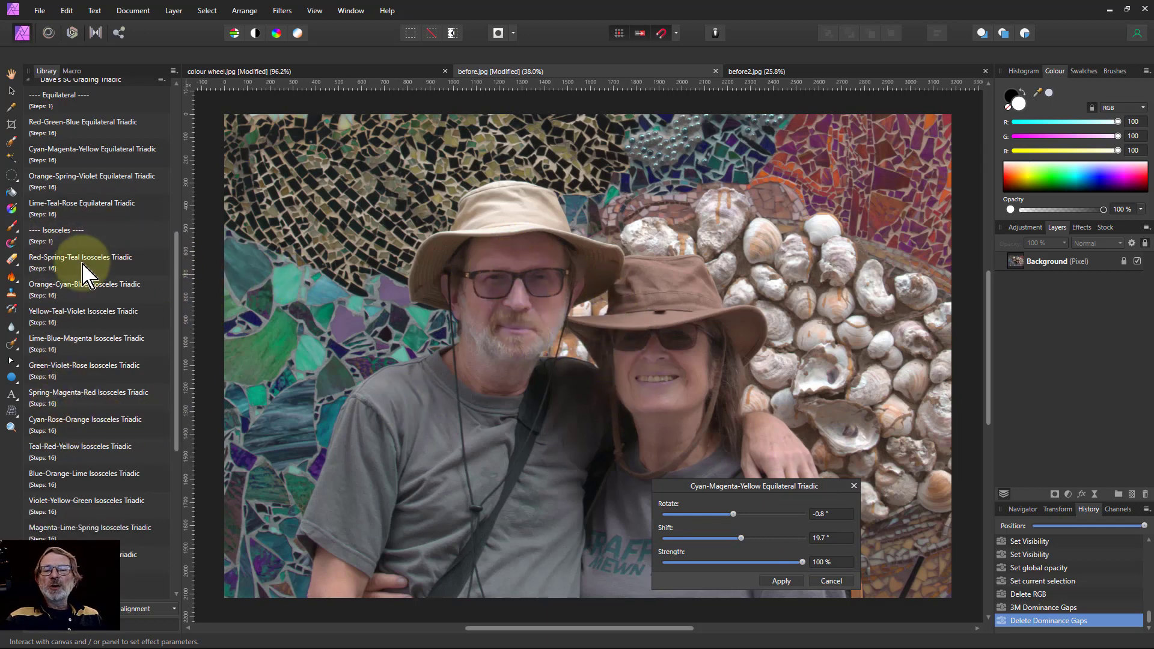
left_click(64, 428)
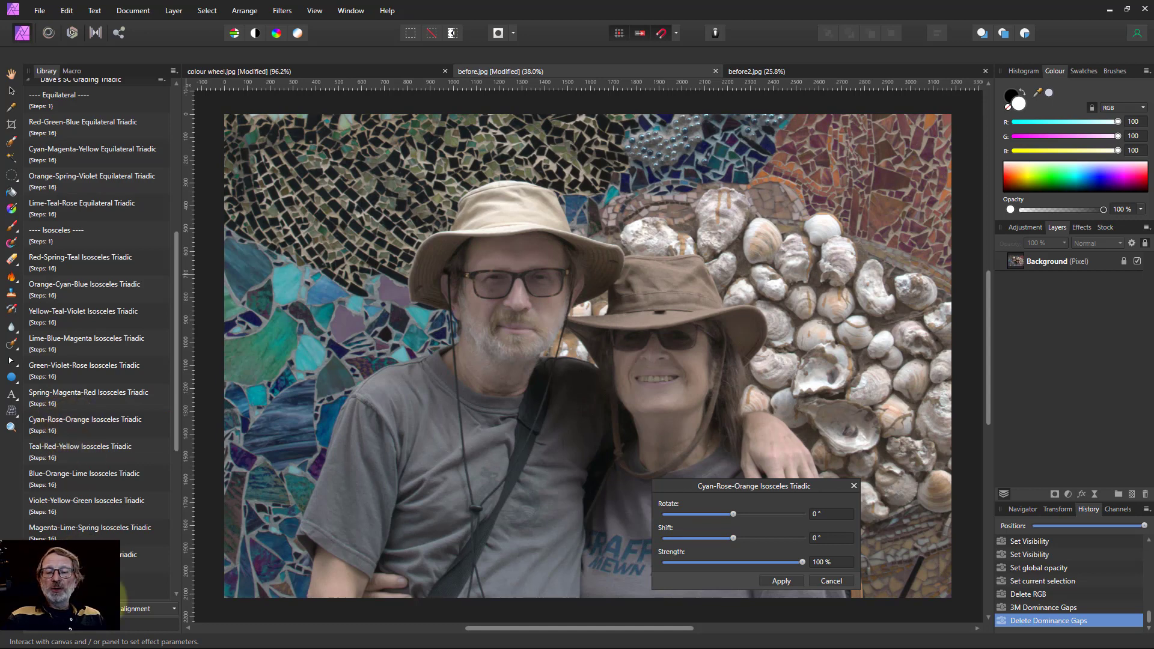
Step: On before2.jpg, preview Red-Spring-Teal, Orange-Cyan-Blue, Yellow-Teal-Violet and Lime-Blue-Magenta Isosceles grades
left_click(799, 73)
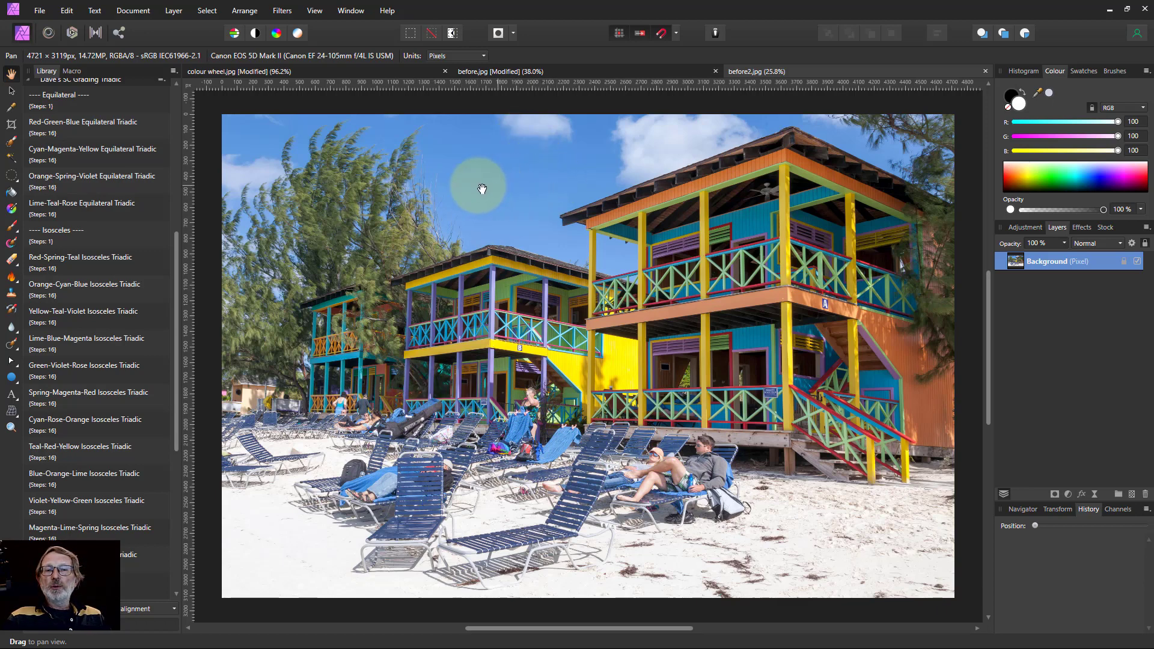
left_click(68, 263)
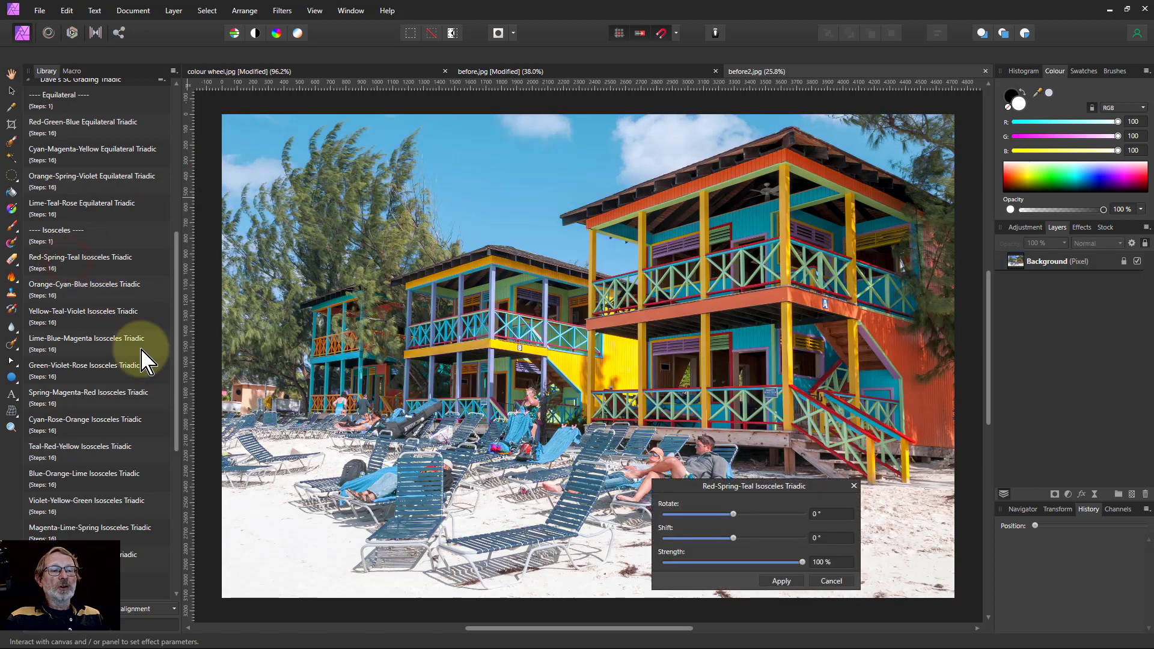
left_click(79, 288)
left_click(63, 323)
left_click(76, 353)
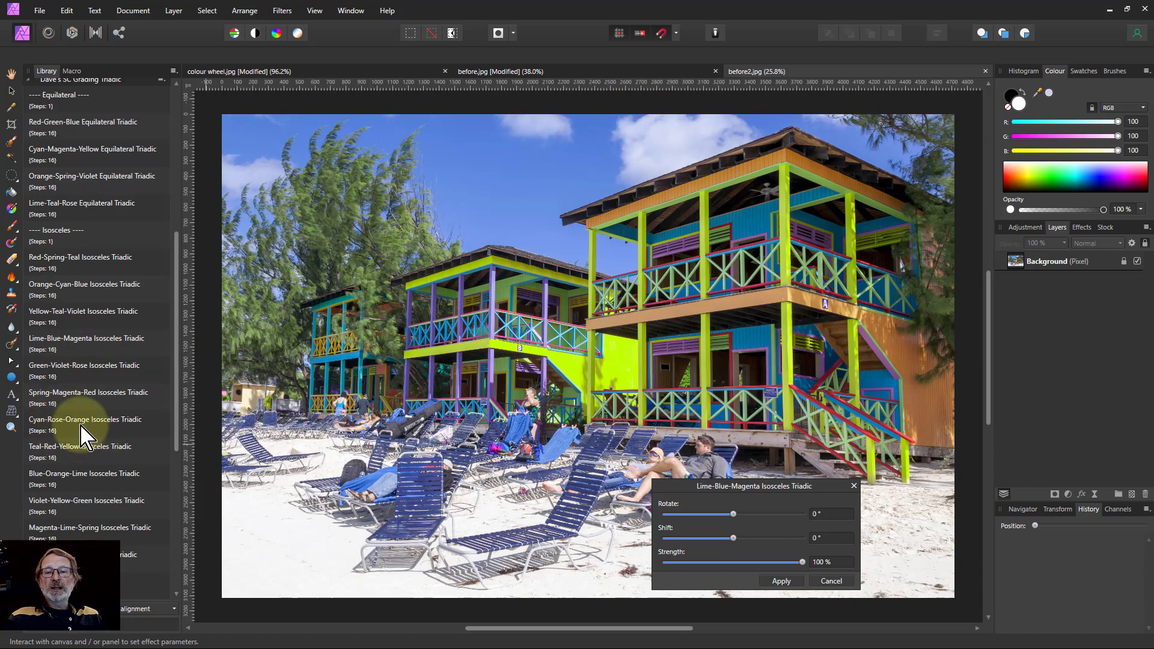
Step: Preview Red-Lime-Violet, Orange-Green-Magenta, Yellow-Spring-Rose, then Green-Teal-Orange Right-angled Triadic grades
scroll(88, 421, "down", 4)
scroll(87, 423, "down", 6)
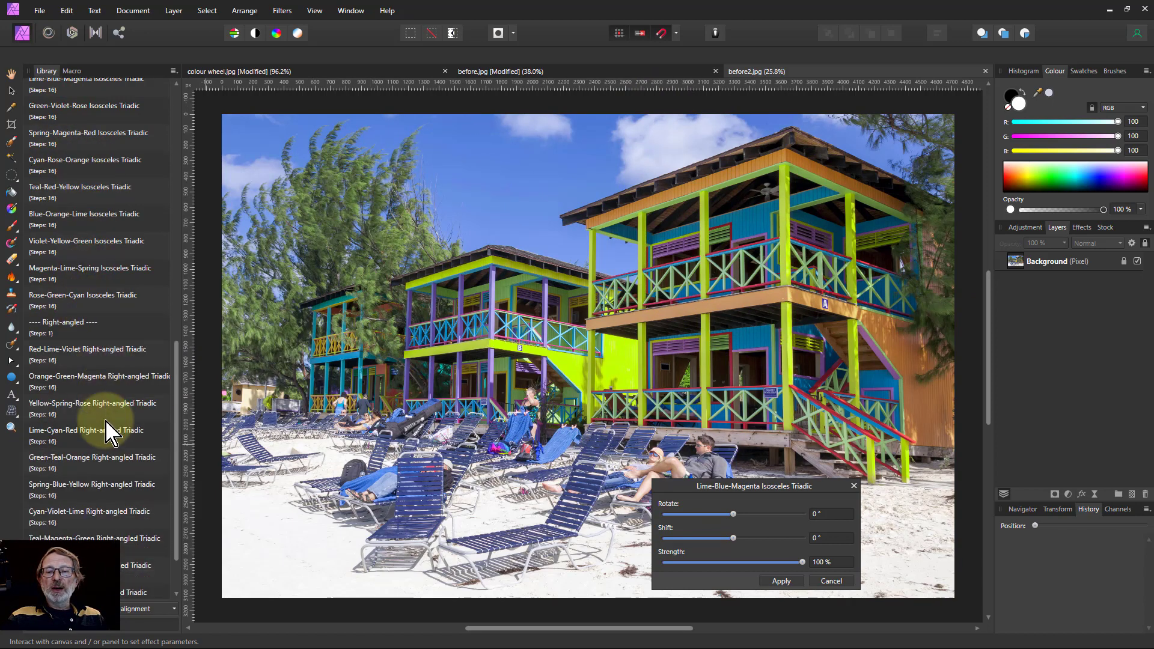
left_click(63, 325)
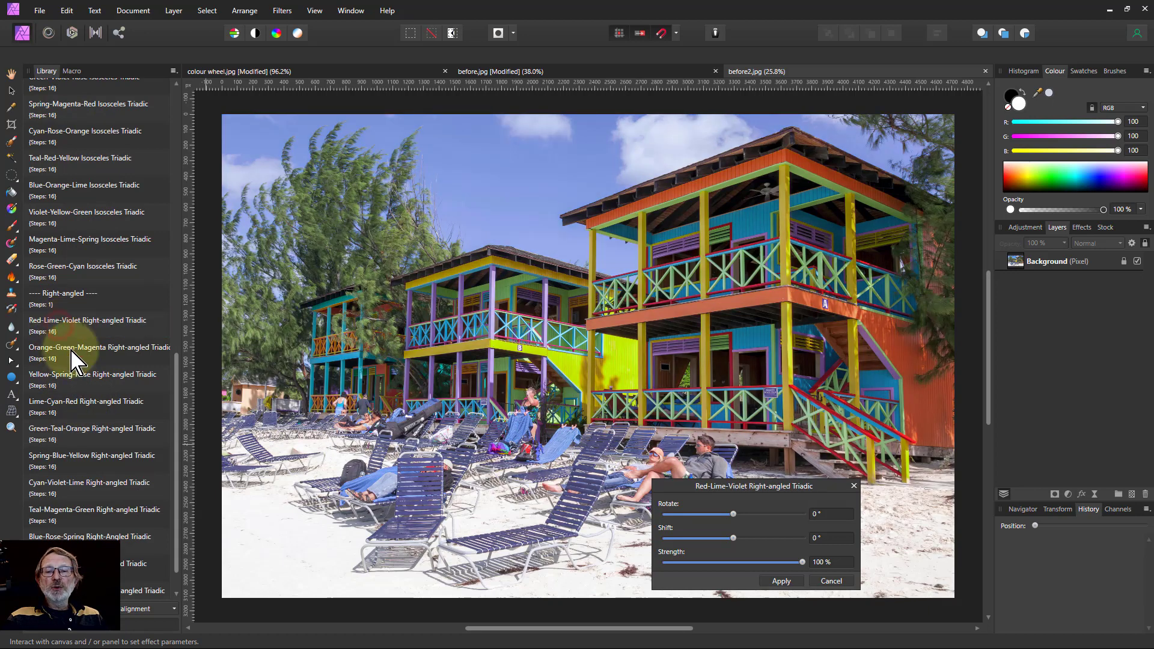
left_click(74, 359)
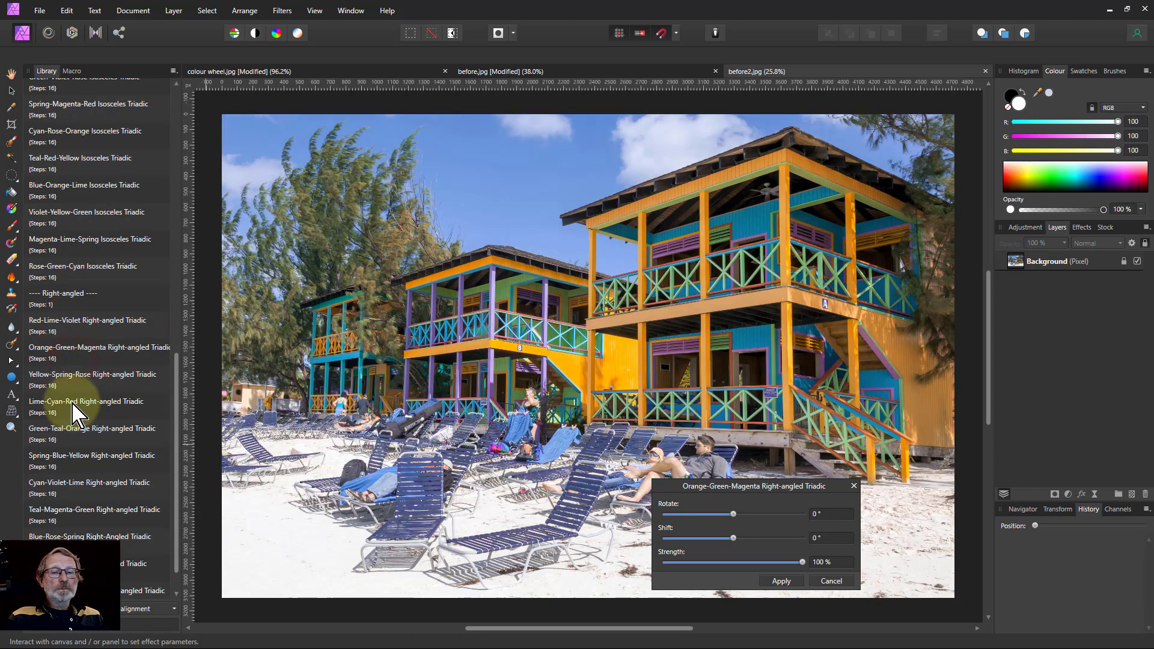
left_click(63, 378)
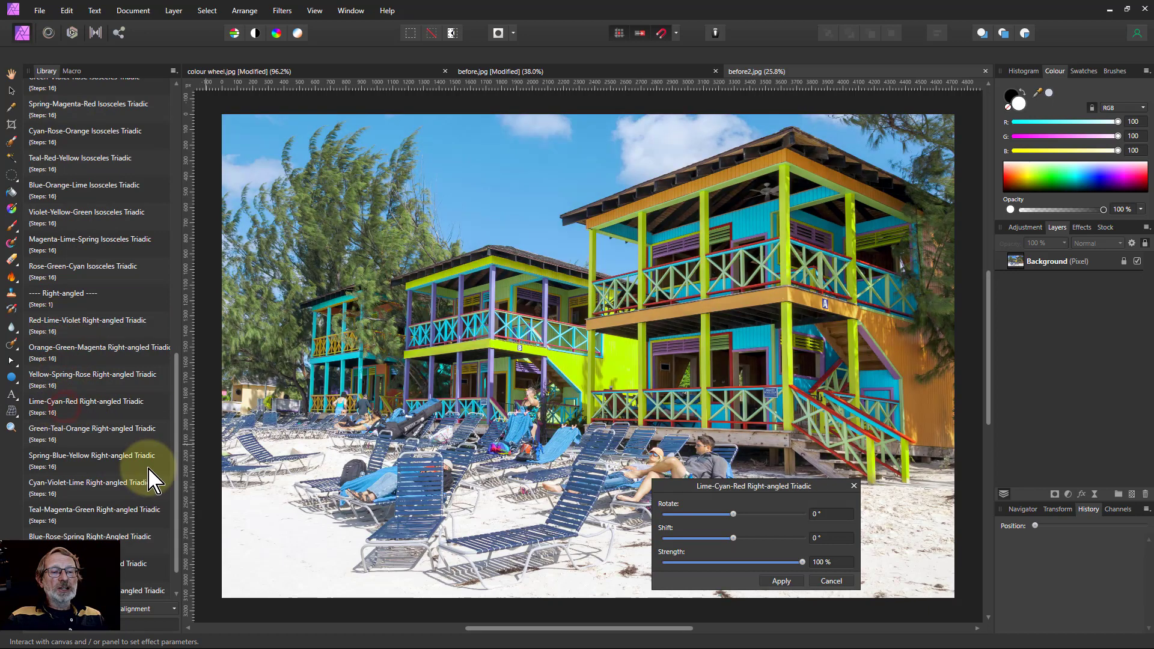
left_click(72, 432)
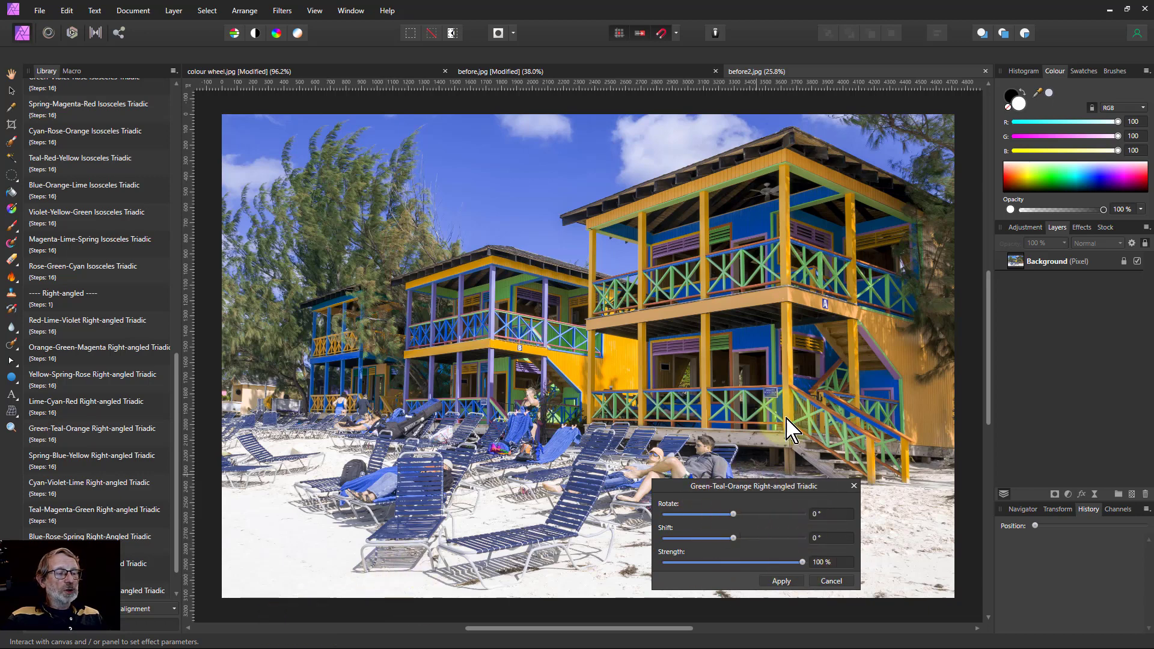
Step: Apply the Green-Teal-Orange grade and expand its group to show Shift, Grade (leave) and Rotate
left_click(789, 582)
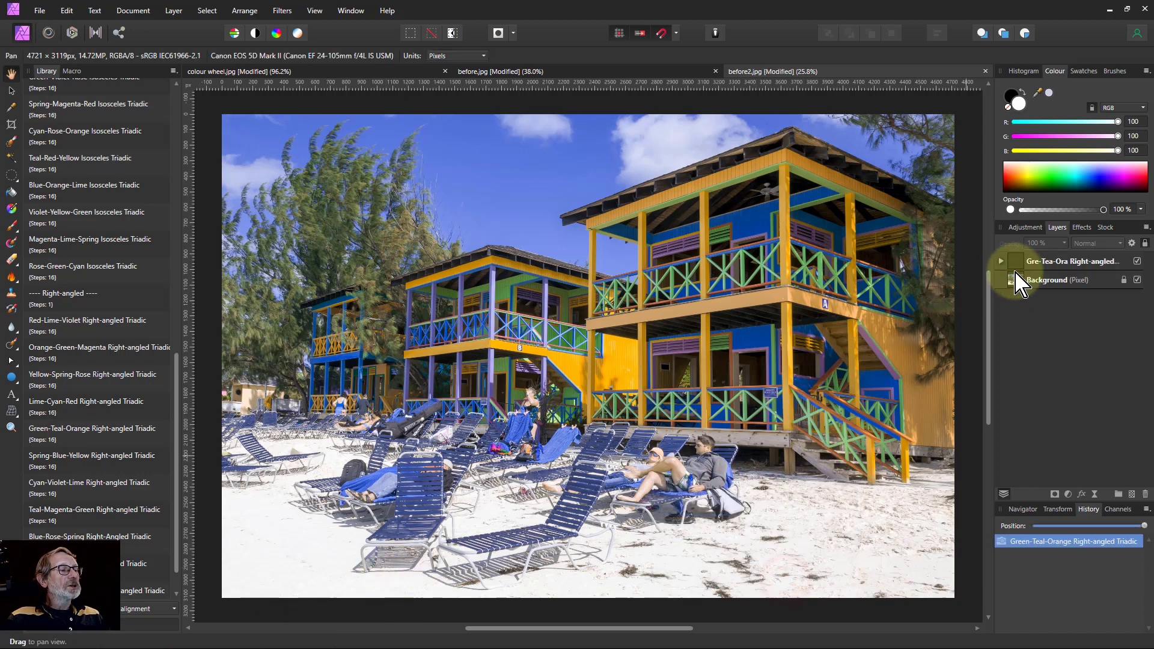
left_click(1018, 262)
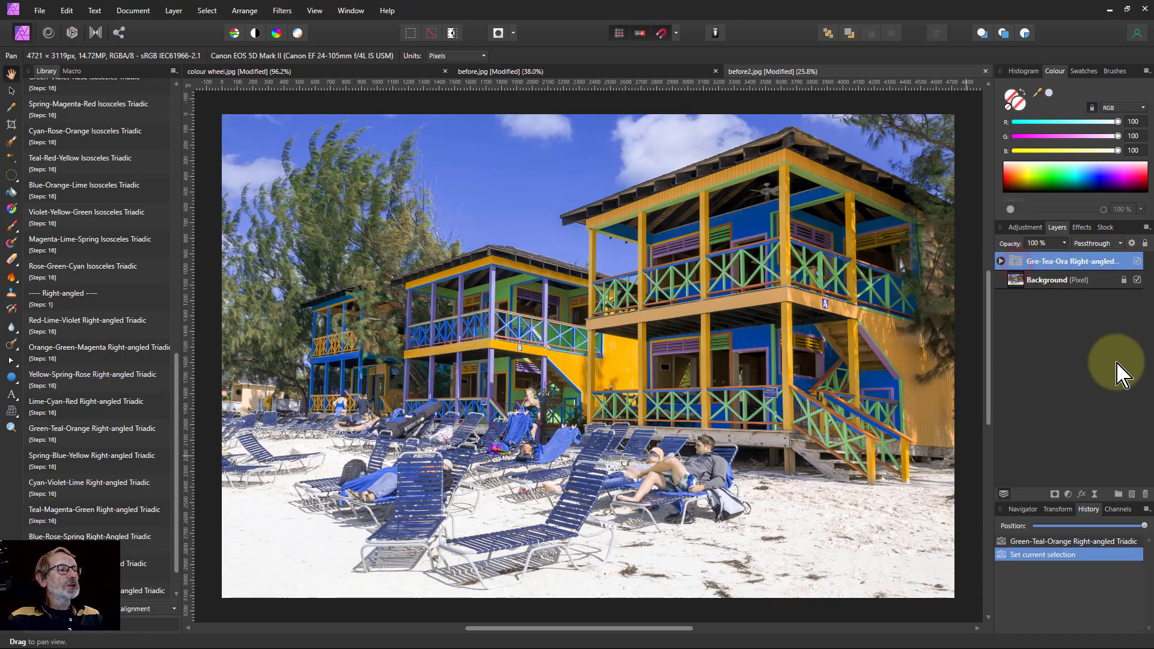
left_click(1001, 261)
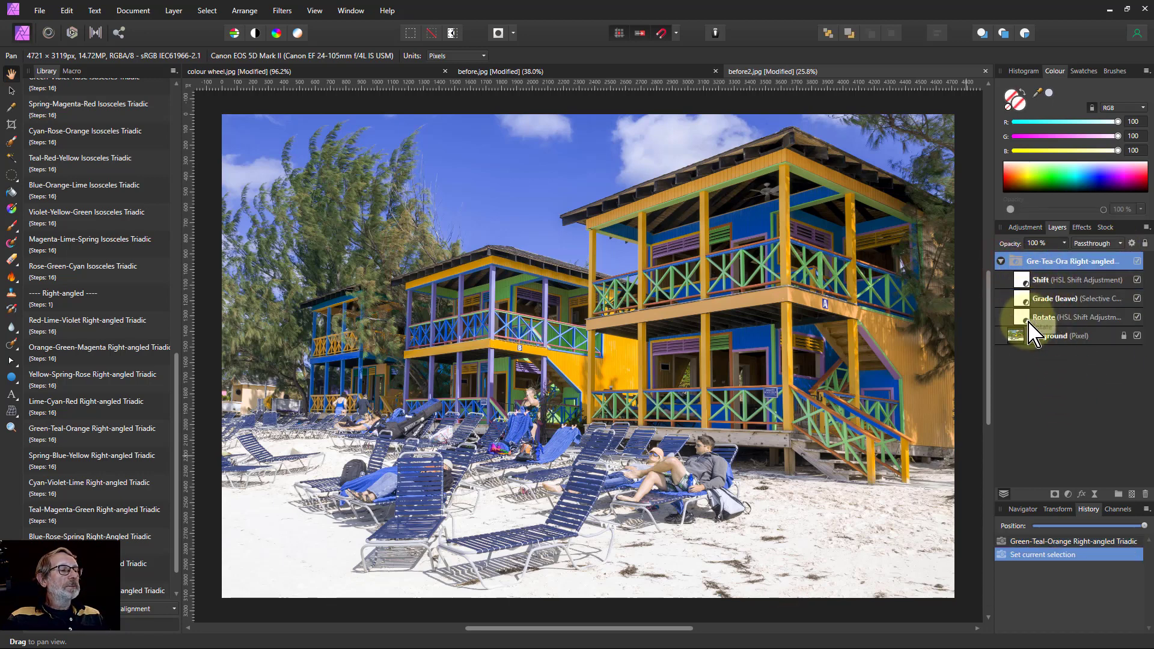